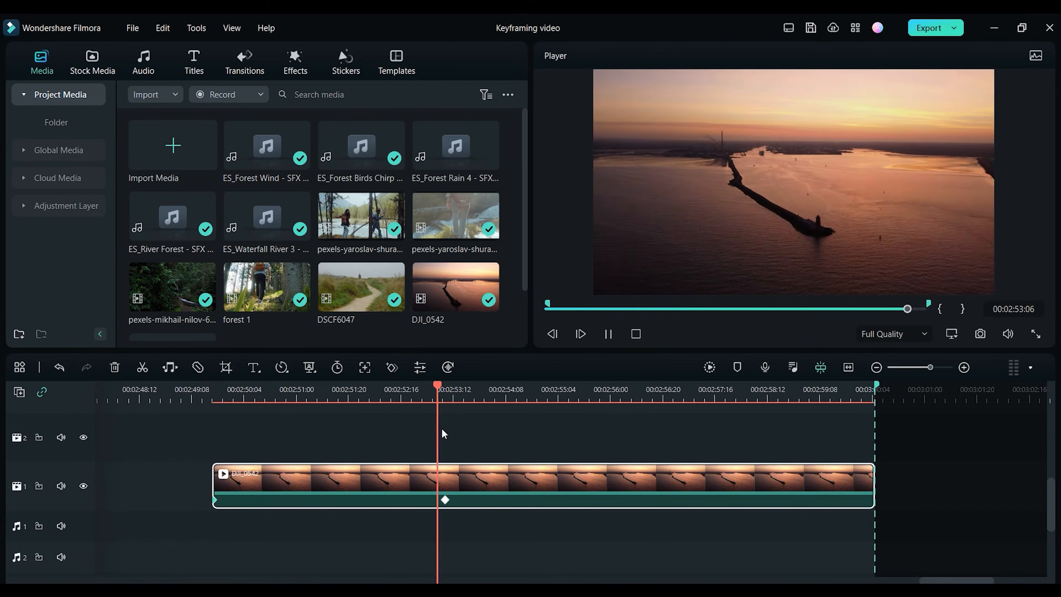
Step: Open the keyframe panel for the sunset clip at the playhead and undo the Transform keyframe it adds
key(space)
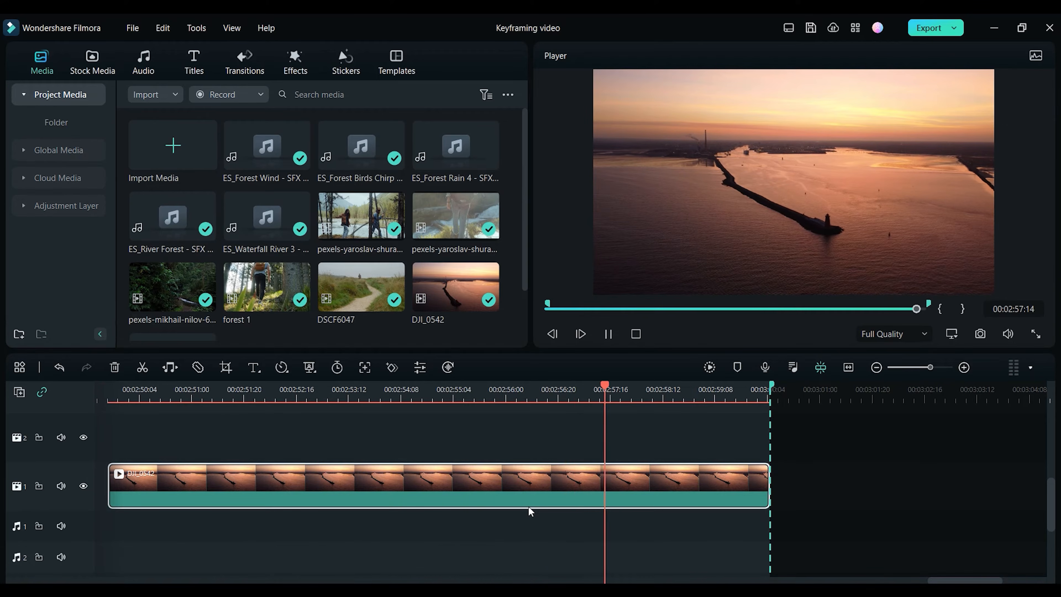
click(382, 395)
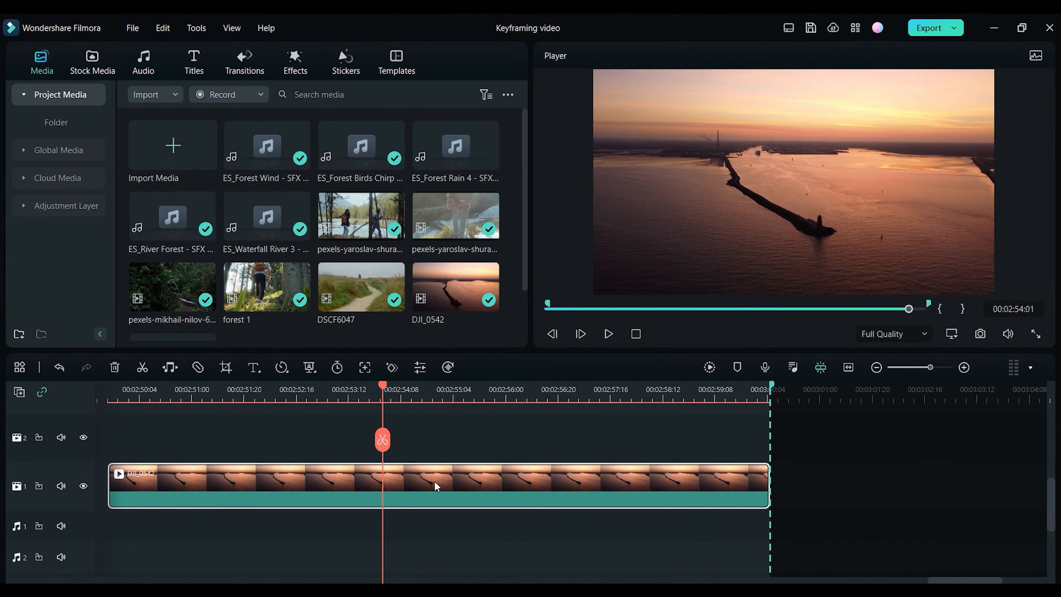
click(392, 368)
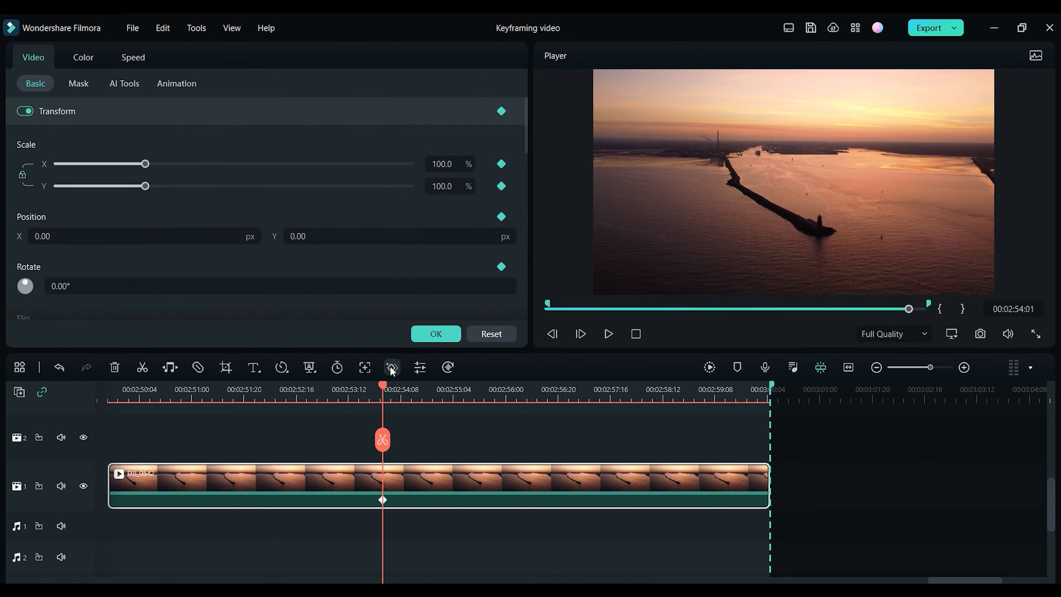
drag(525, 145, 526, 213)
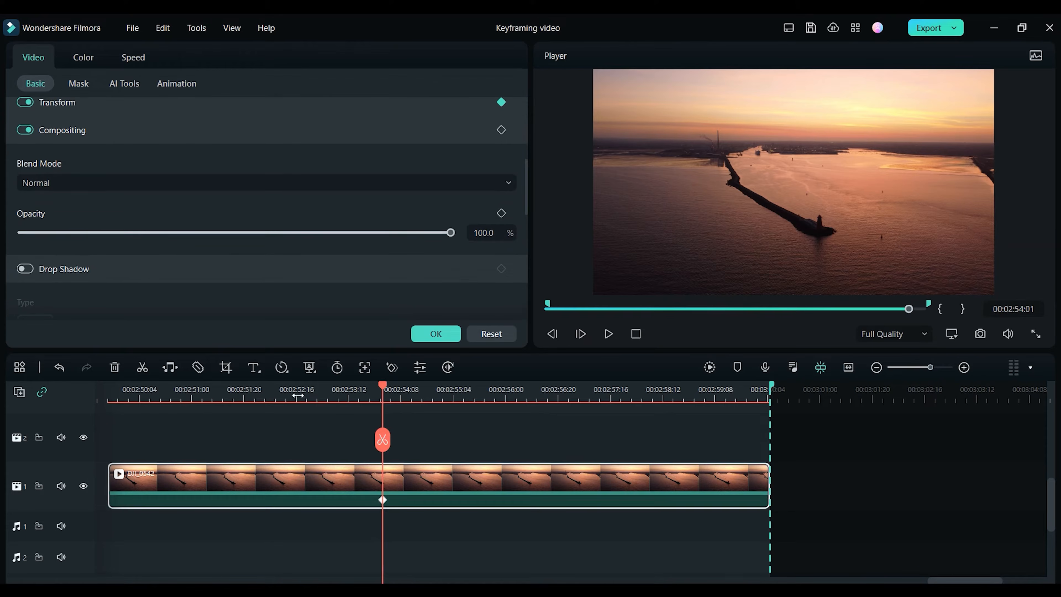
key(ctrl+z)
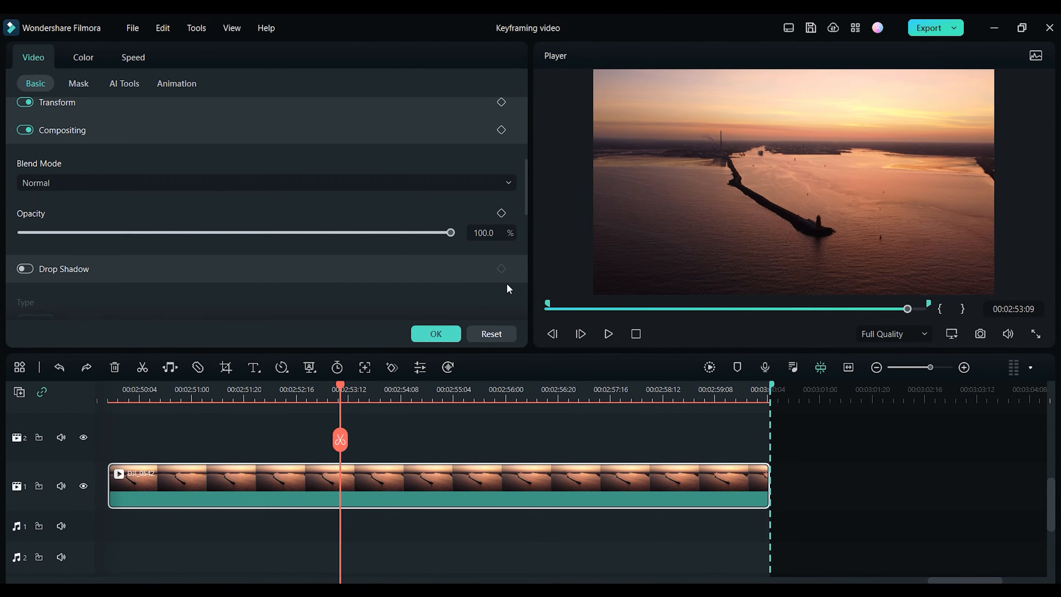
Step: Keyframe Opacity at 100% mid-clip and at 0% at the clip's start for a fade-in, then confirm
click(501, 213)
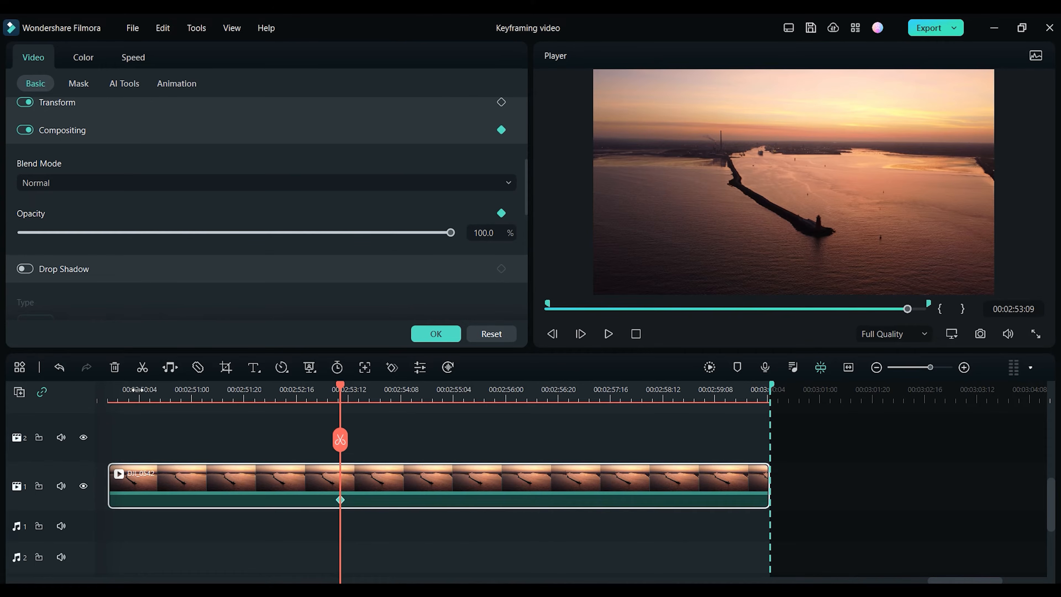
click(126, 391)
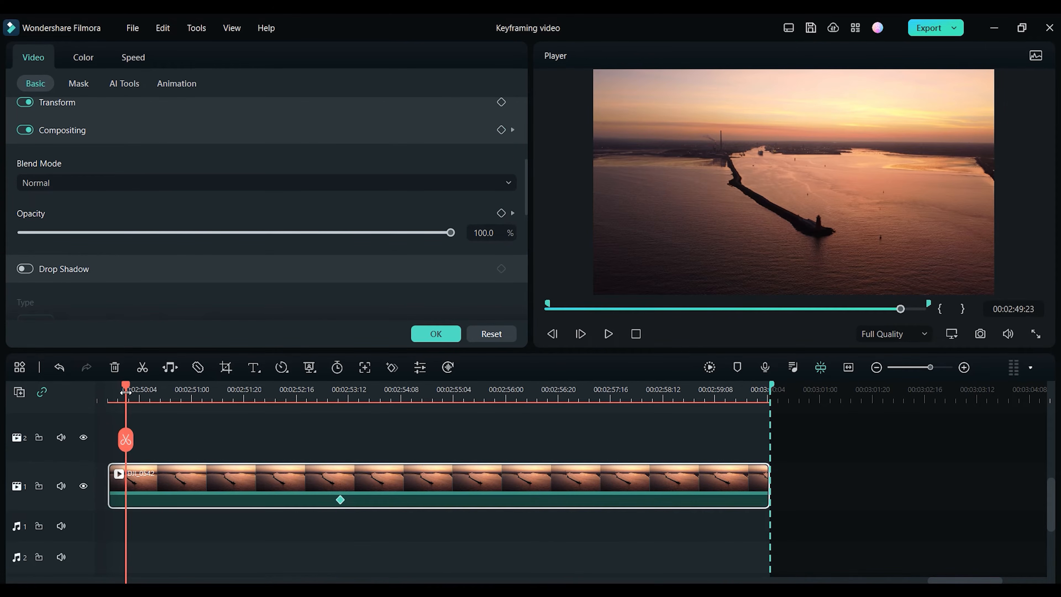
drag(450, 237, 20, 236)
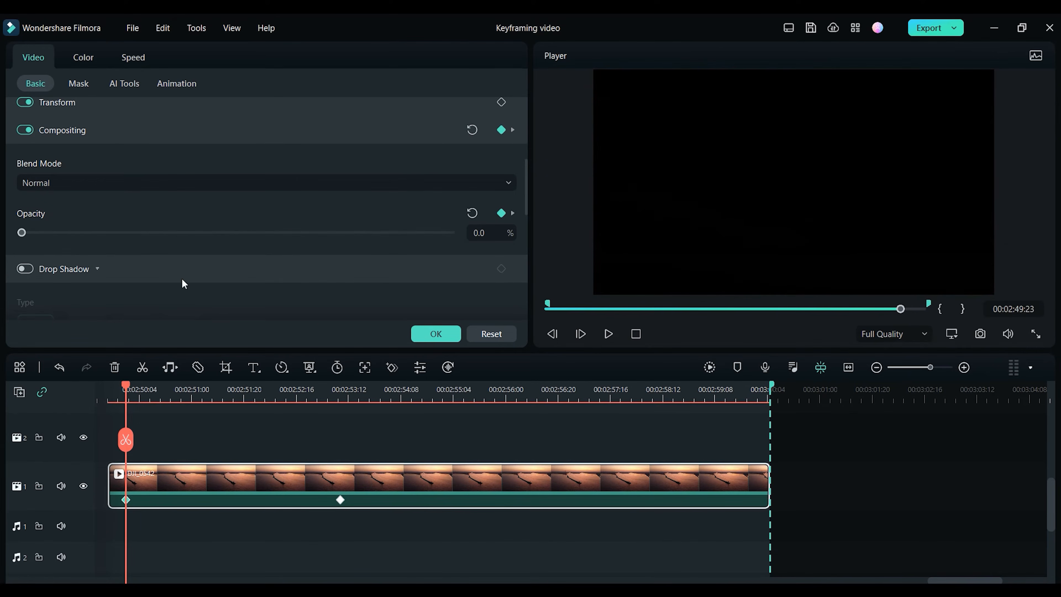
click(418, 334)
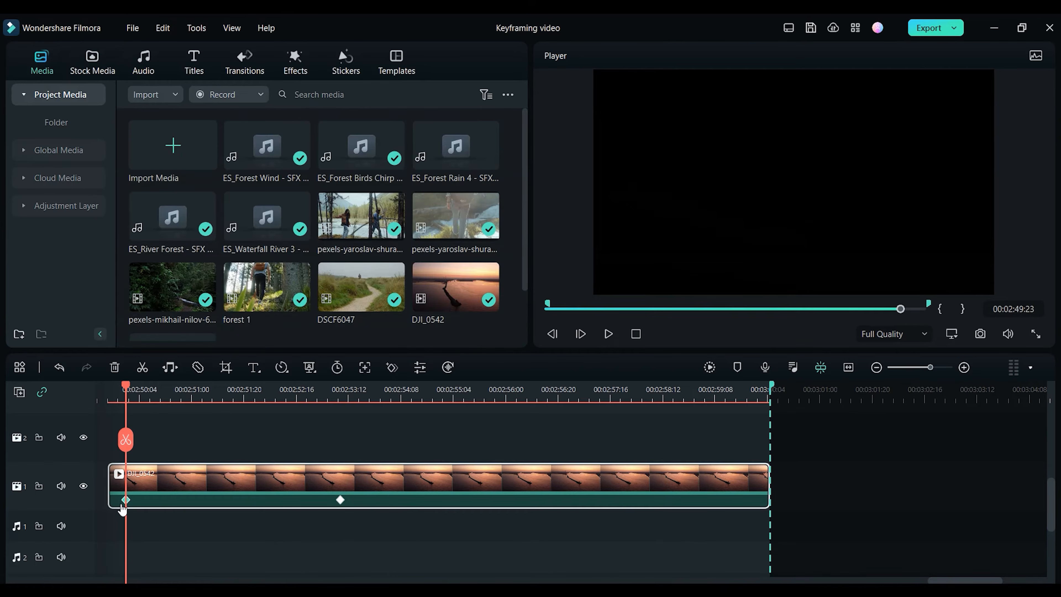
Step: Preview the fade-in from the start of the sunset clip
drag(116, 500, 95, 496)
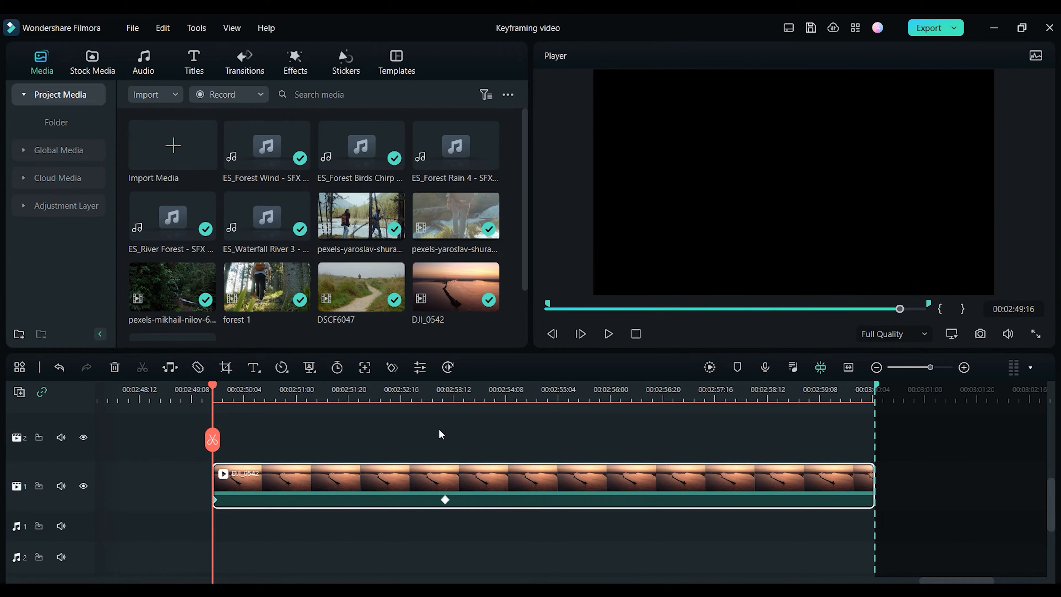
key(space)
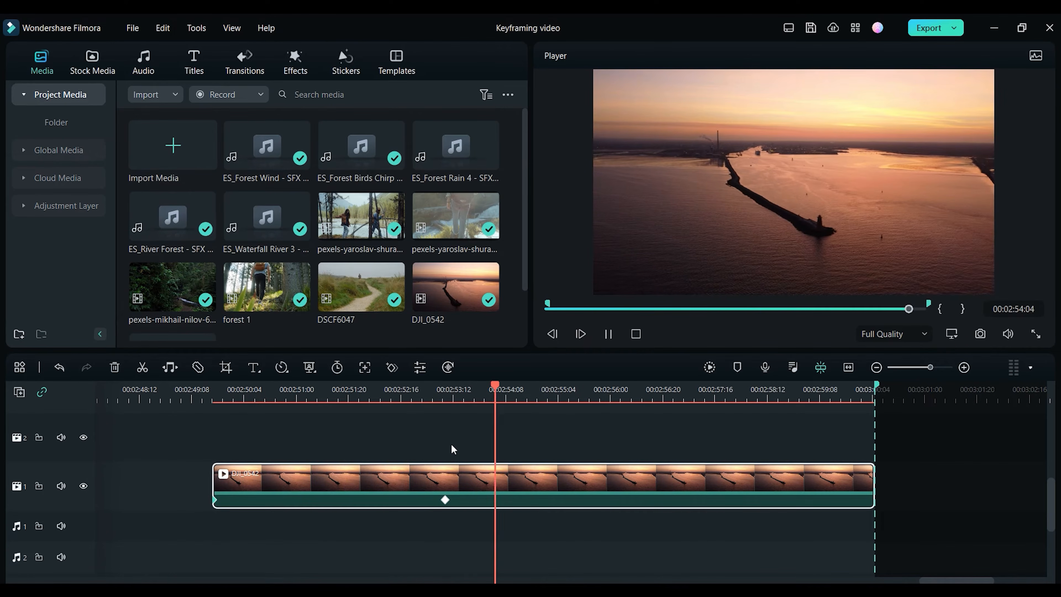
key(space)
Step: Move the full-opacity keyframe earlier and preview the fade
drag(445, 500, 298, 500)
click(226, 389)
key(space)
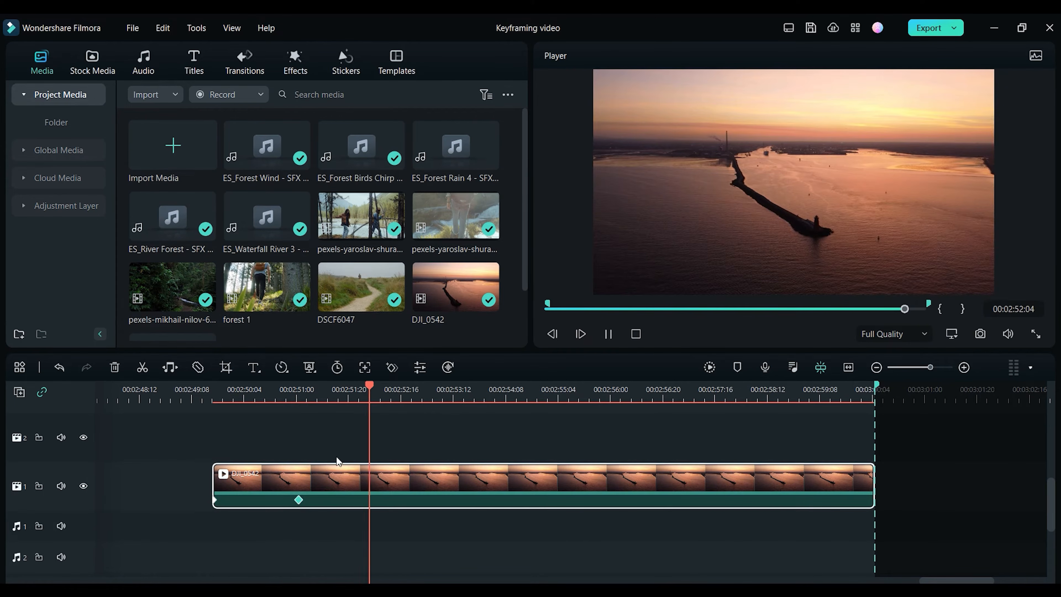
key(space)
Step: Move the full-opacity keyframe later to about 00:02:54:03 and scrub through the fade
drag(300, 501, 478, 515)
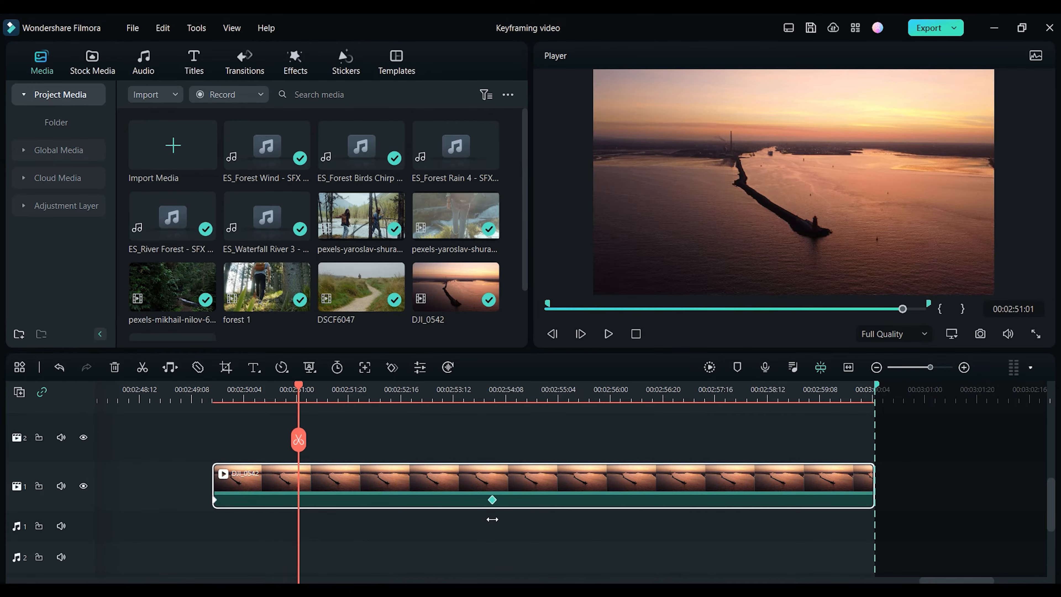
click(492, 500)
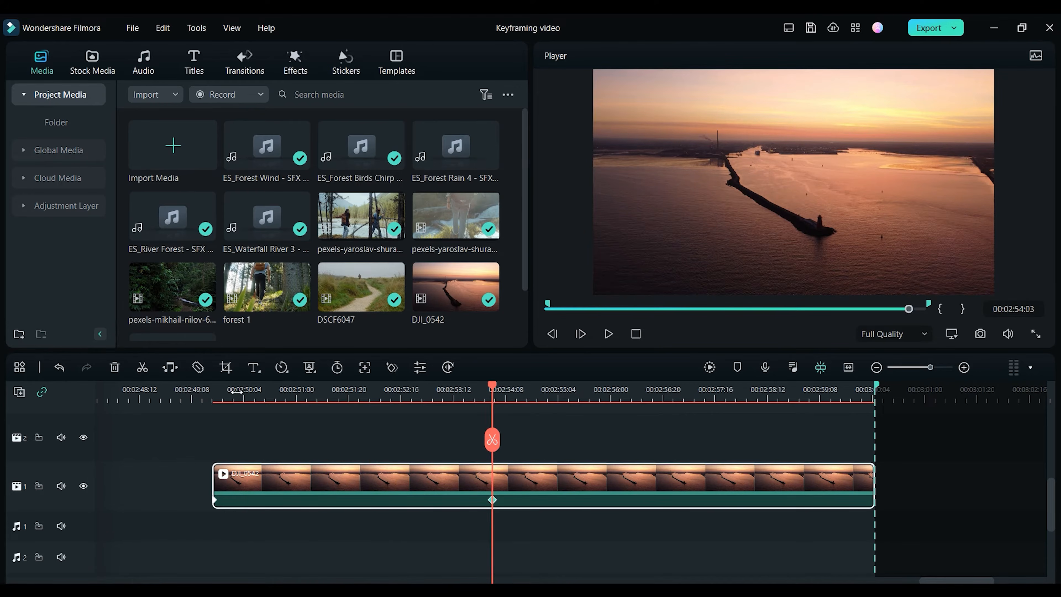
click(248, 392)
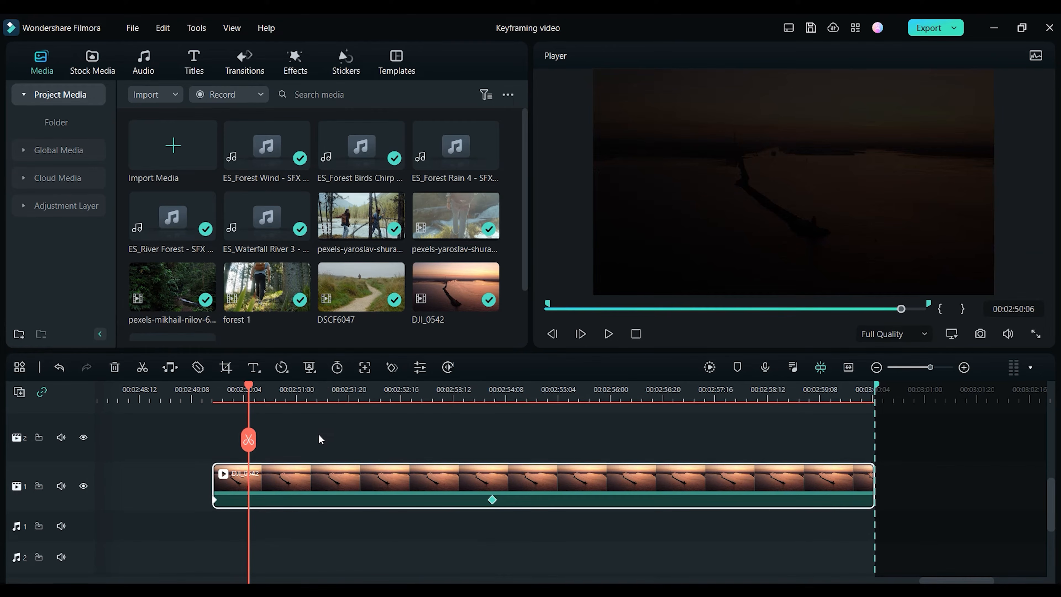
click(359, 398)
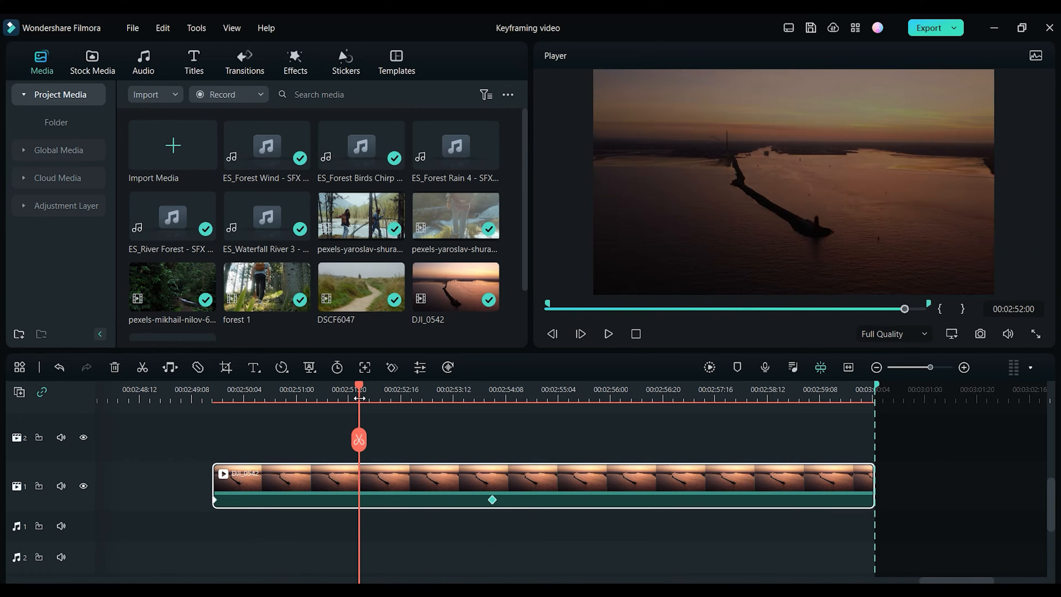
Step: Set the clip's Scale to 132%, keyframe it, and move that keyframe to the clip's start
double_click(398, 477)
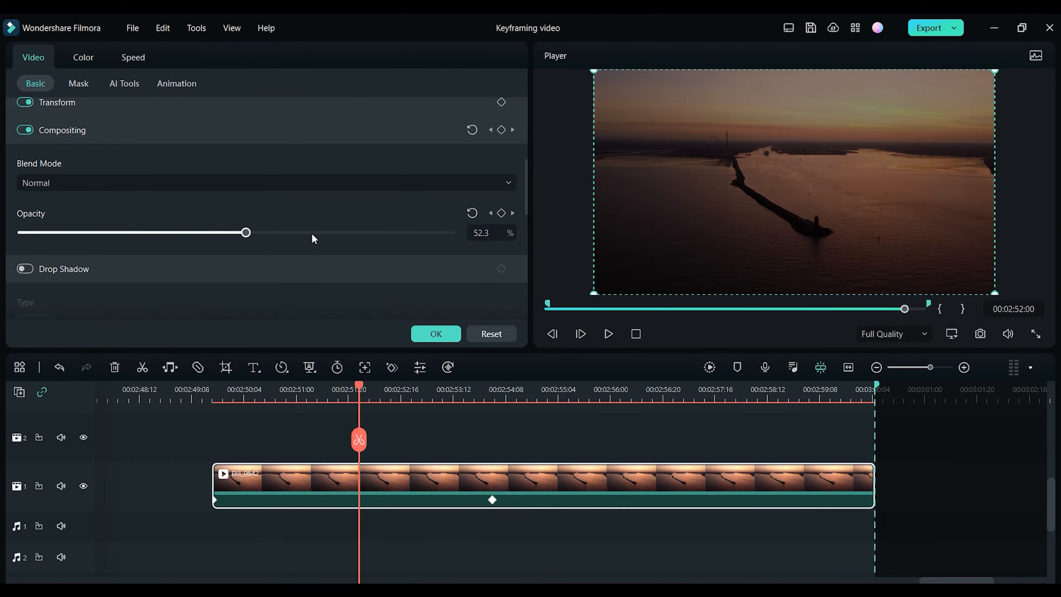
scroll(315, 239, up, 5)
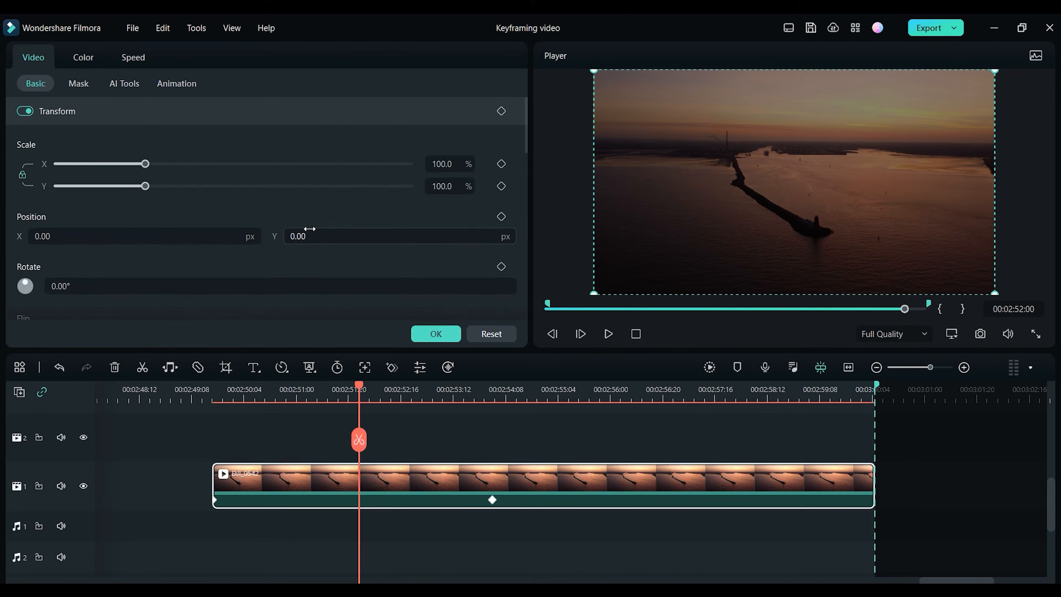
drag(145, 163, 175, 173)
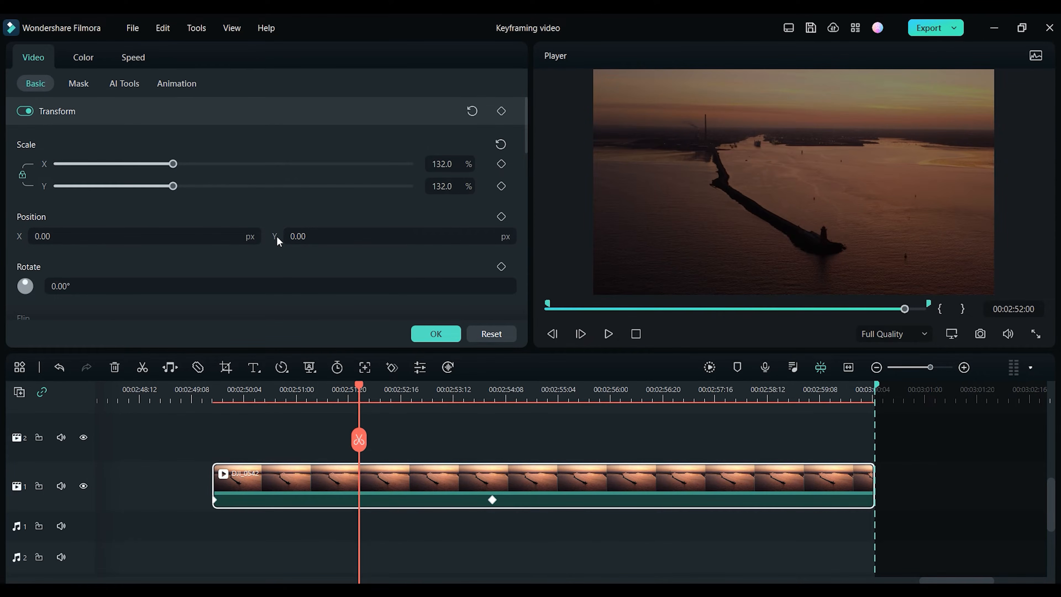
click(501, 164)
drag(308, 500, 216, 500)
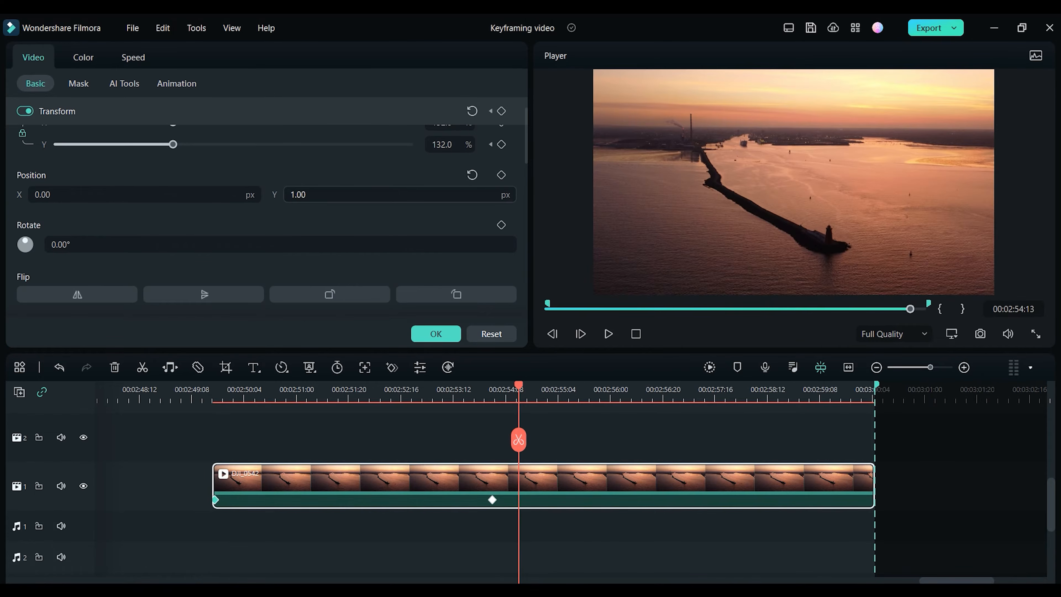
Step: Set Position Y to 320 px for the starting keyframe
drag(299, 195, 377, 556)
drag(303, 195, 228, 382)
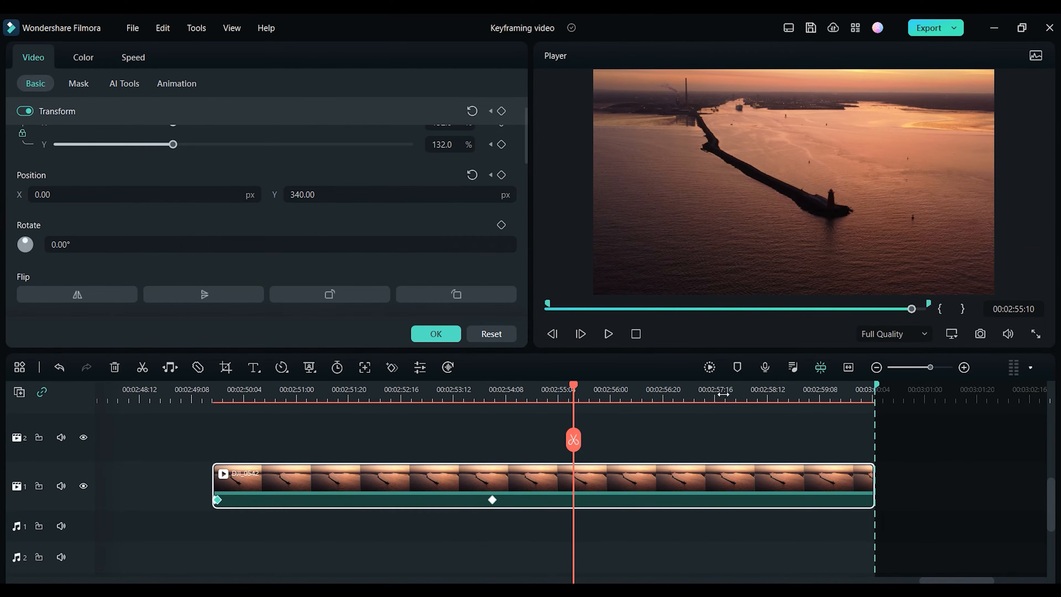
Step: At about 00:02:57:19, reset Scale and Position to add ending keyframes for a zoom-out move
click(722, 394)
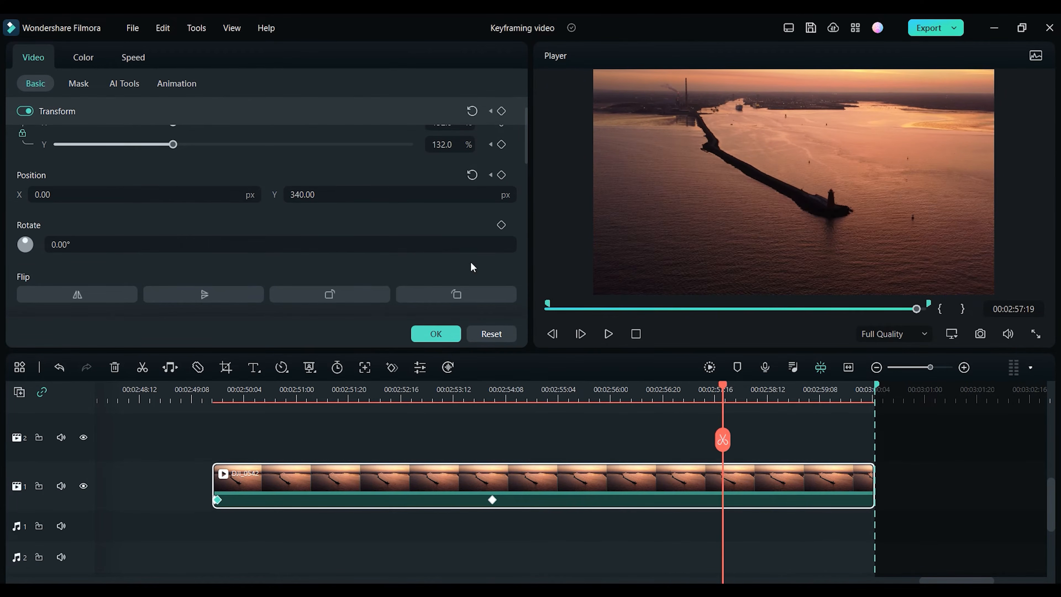
scroll(457, 240, up, 1)
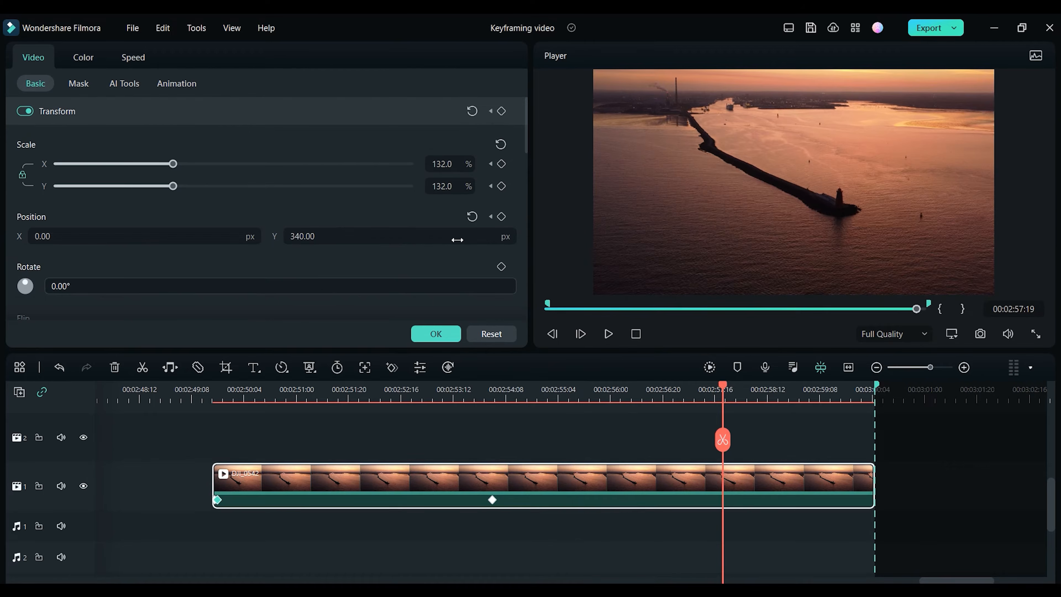
click(501, 144)
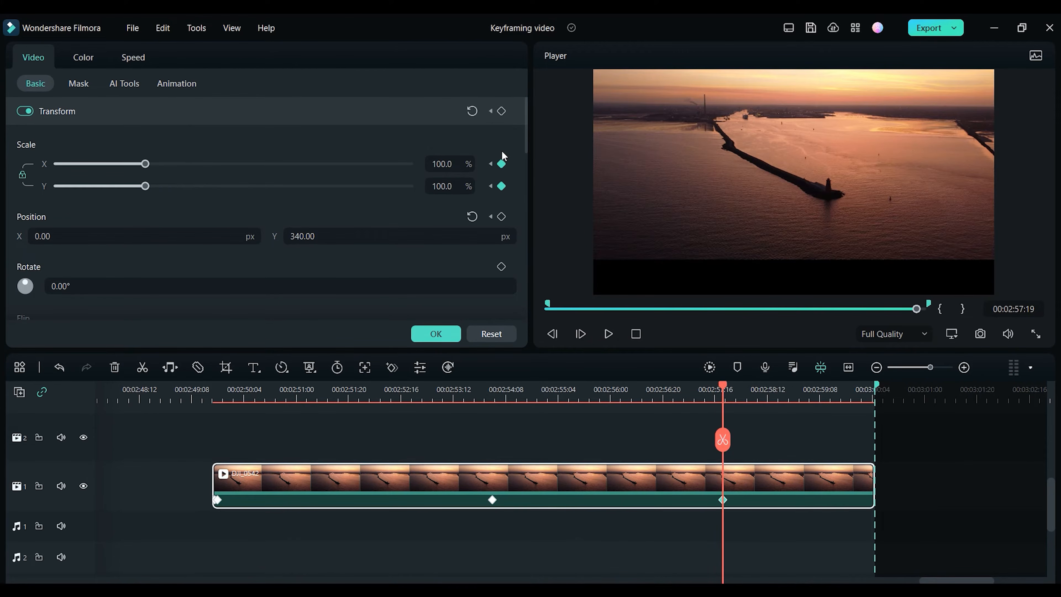
click(472, 217)
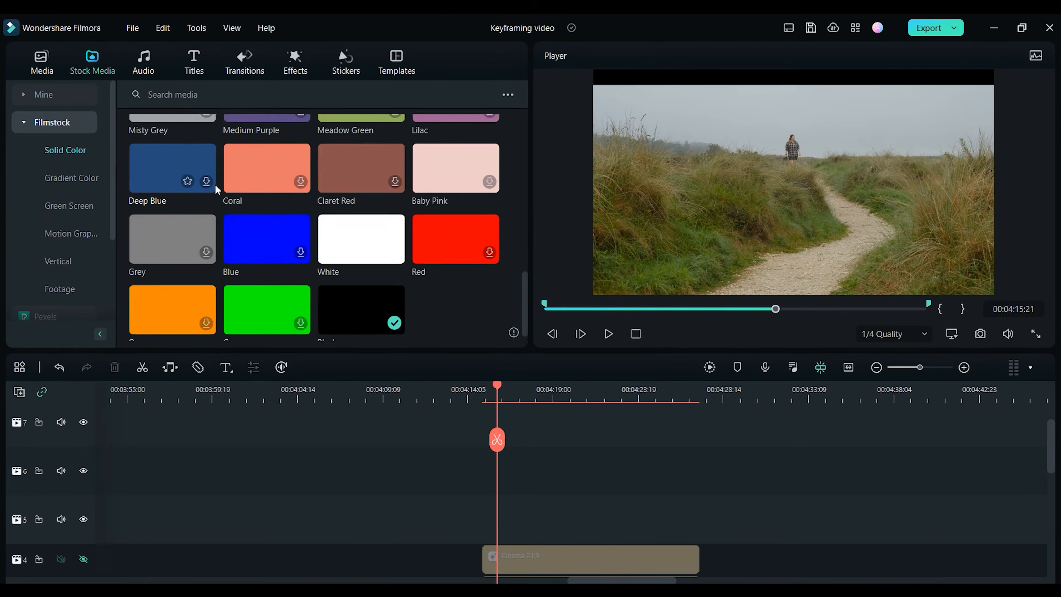
Step: Add a Black solid color clip to a track above the title at about 00:04:14
scroll(215, 184, down, 1)
drag(353, 300, 490, 506)
Step: Reposition the black clip in the preview to about Position Y -1080 px
click(759, 231)
drag(760, 231, 764, 330)
drag(779, 255, 777, 237)
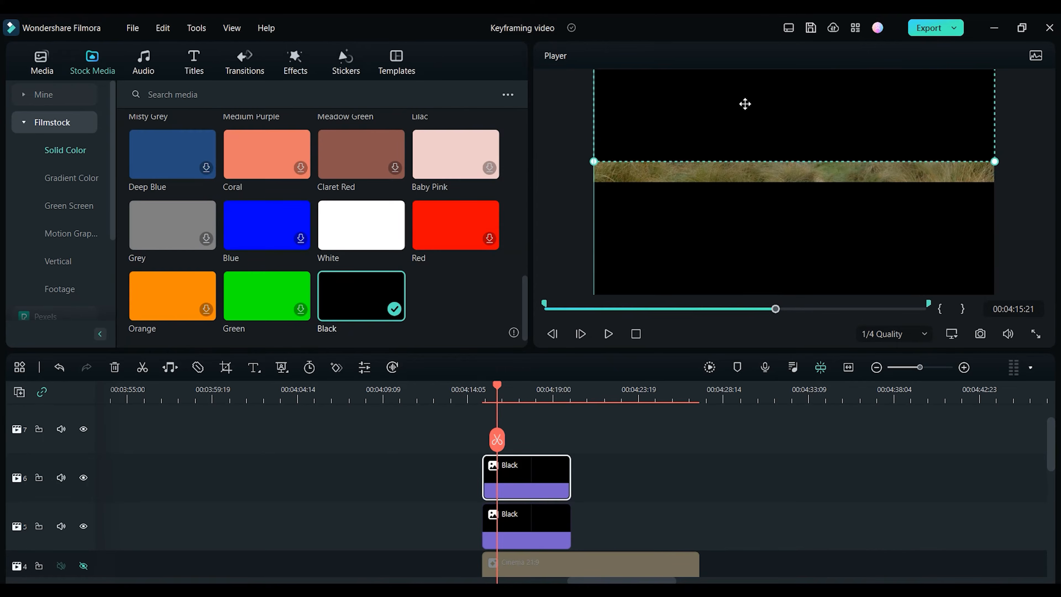
drag(744, 102, 746, 117)
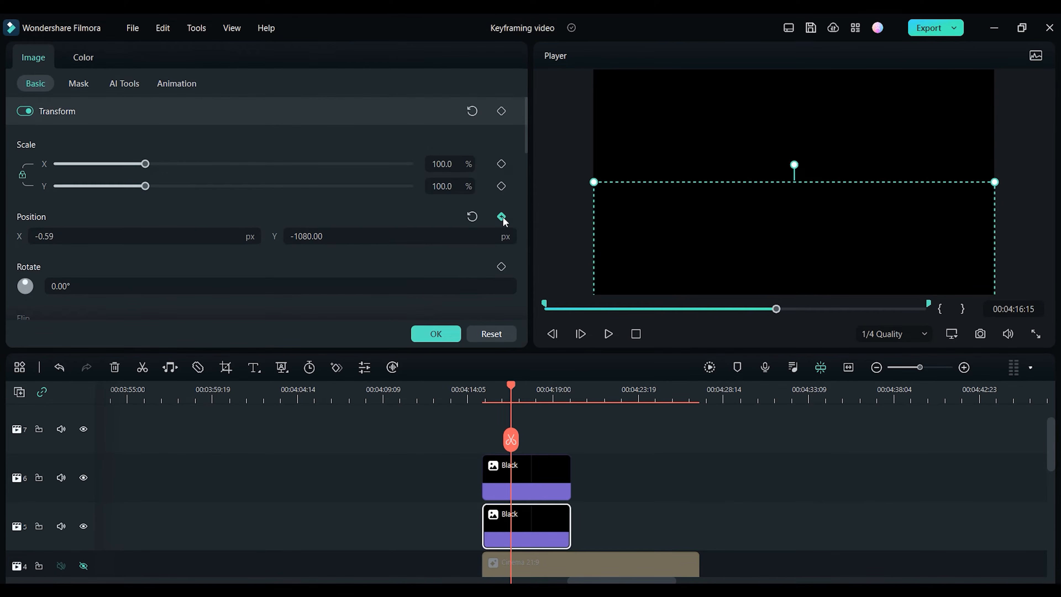
Step: Add a Position keyframe and move it to the black clip's start
click(502, 217)
drag(514, 536, 484, 539)
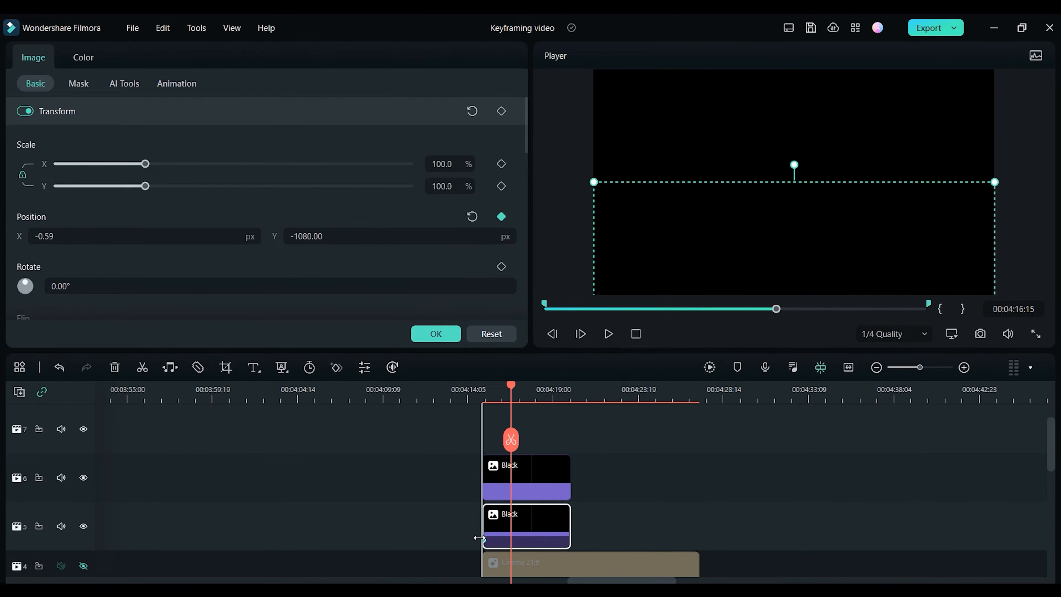
click(520, 400)
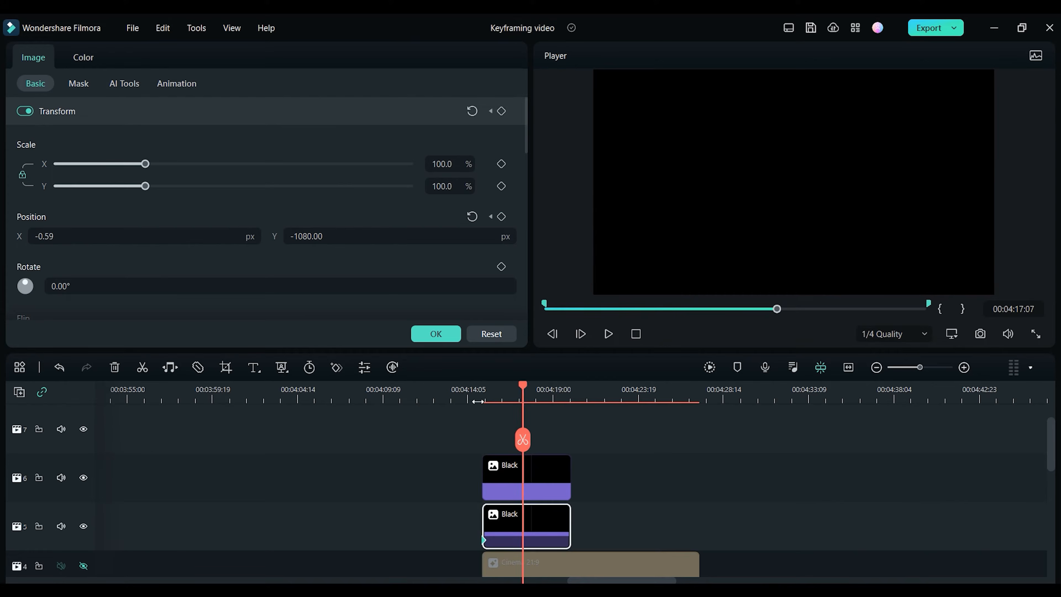
Step: Enter 2000 px as Position Y
click(330, 236)
text(2000)
key(Return)
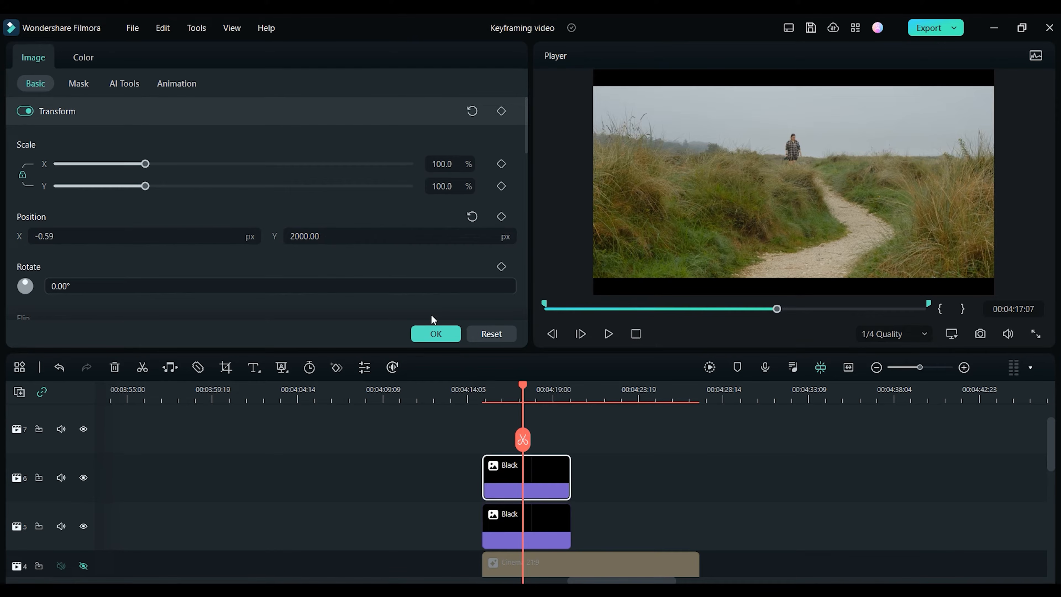
Step: Set Position Y to -2000 px at about 00:04:17:07 so the black bar slides away
click(352, 235)
text(-200)
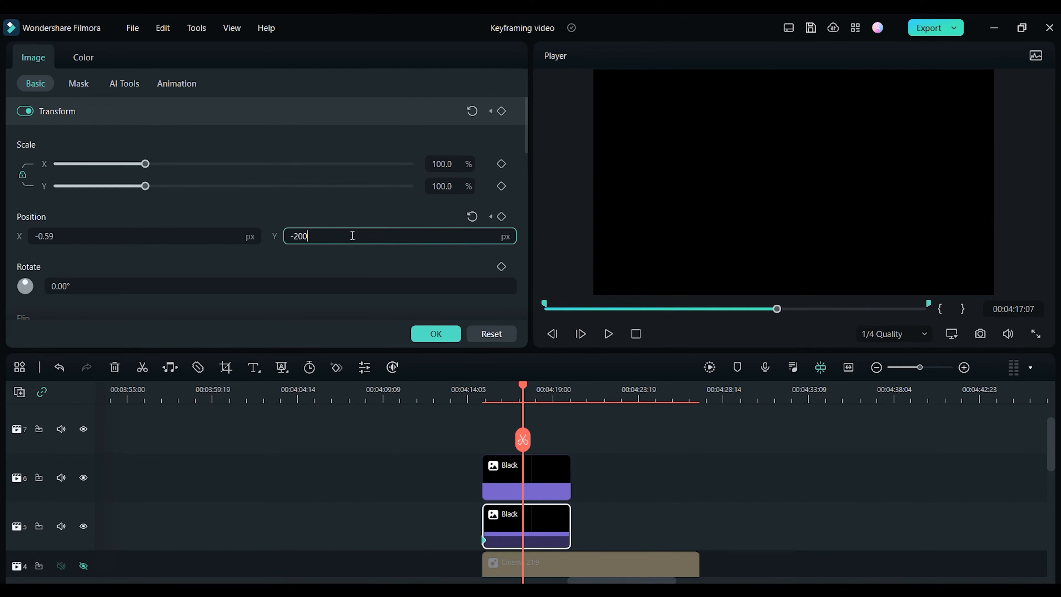
key(Return)
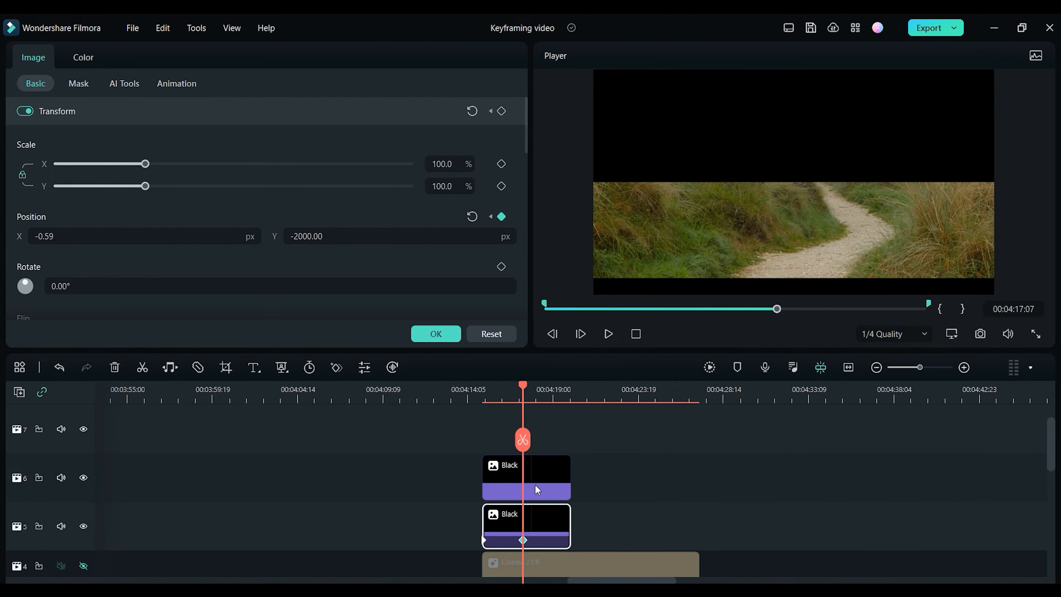
Step: Step frame by frame through the black bar animation
key(Right)
key(Right)
key(Right)
key(Right)
key(Right)
key(Right)
key(Right)
key(Right)
key(Right)
key(Right)
key(Right)
key(Right)
key(Right)
key(Right)
key(Right)
key(Right)
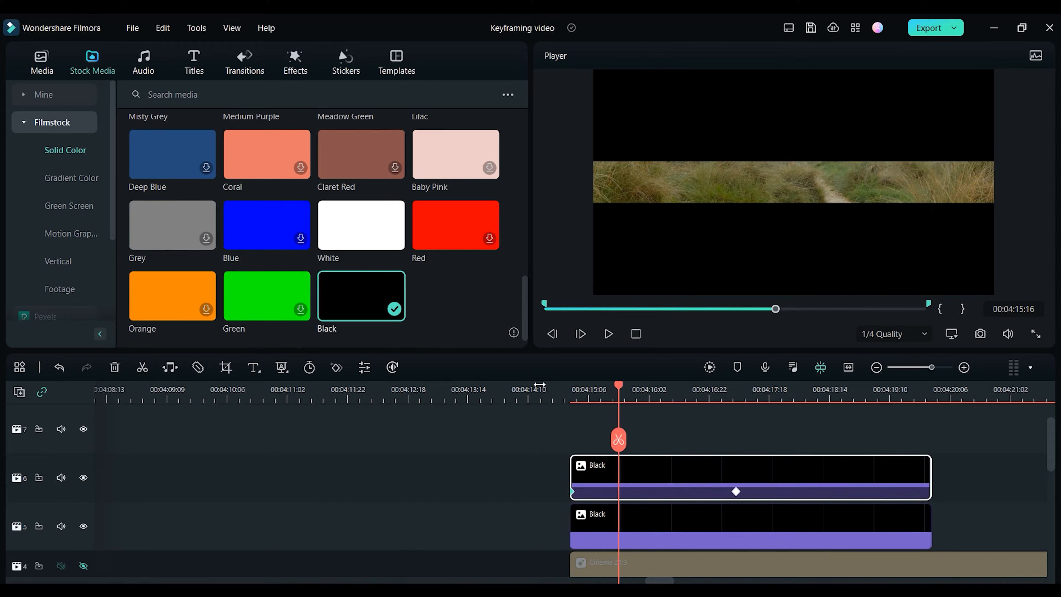
key(Right)
key(Right)
key(Right)
key(Right)
key(Right)
key(Right)
key(Right)
key(Right)
key(Right)
key(Right)
key(Right)
key(Right)
key(Right)
key(Right)
key(Right)
key(Right)
key(Right)
key(Right)
key(Right)
key(Right)
key(Right)
key(Right)
key(Right)
key(Right)
key(Right)
key(Right)
key(Right)
key(Right)
key(Right)
key(Right)
key(Right)
key(Right)
key(Right)
key(Right)
key(Right)
key(Right)
key(Right)
key(Right)
key(Right)
key(Right)
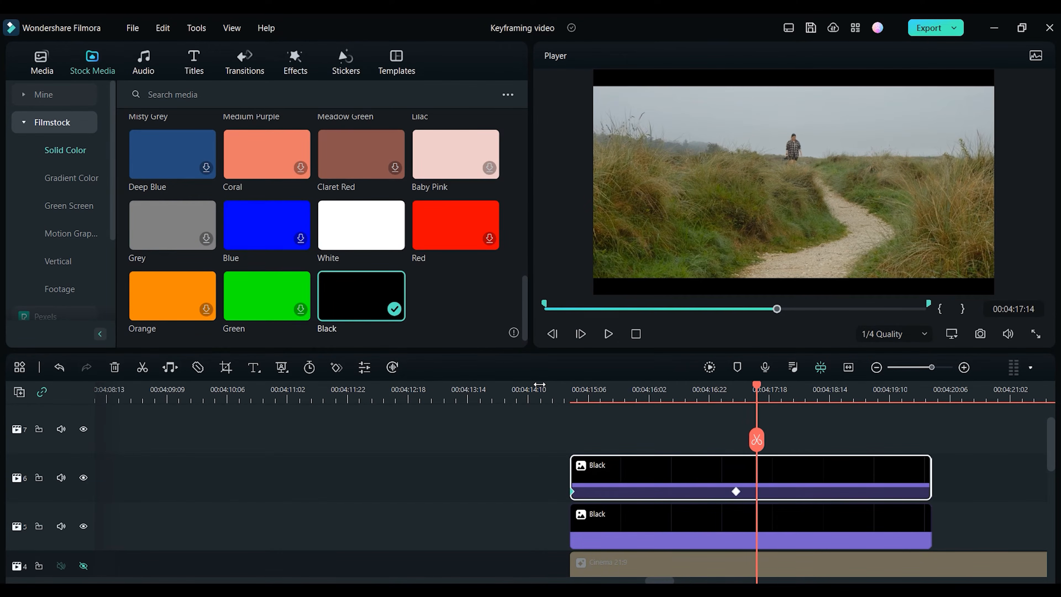
key(Right)
key(Right)
key(Right)
key(Right)
key(Right)
key(Right)
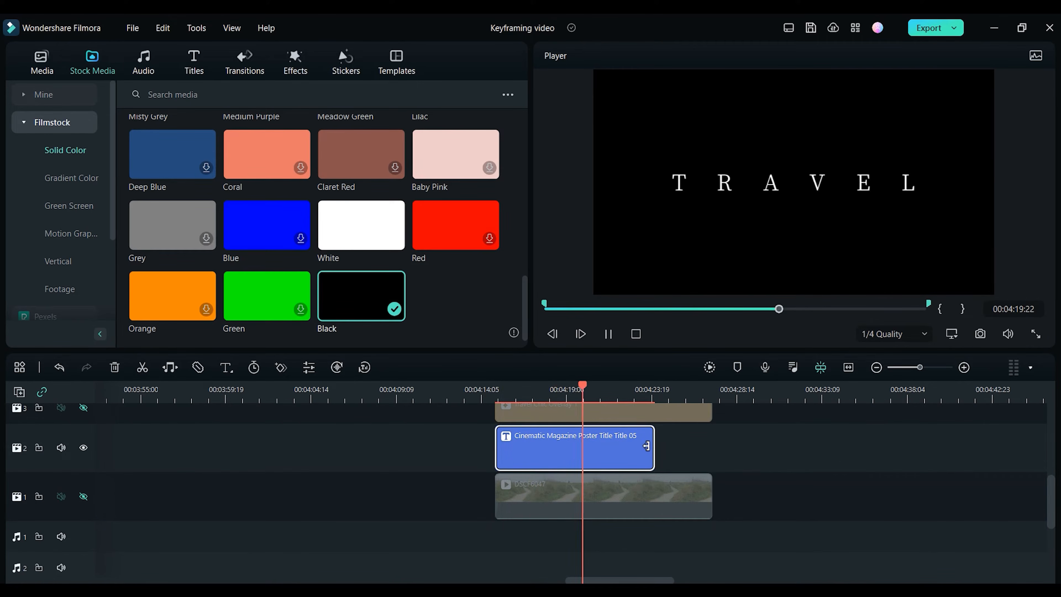
Step: Add keyframes to the TRAVEL title and set its scale to 84.6% at the clip's start
key(space)
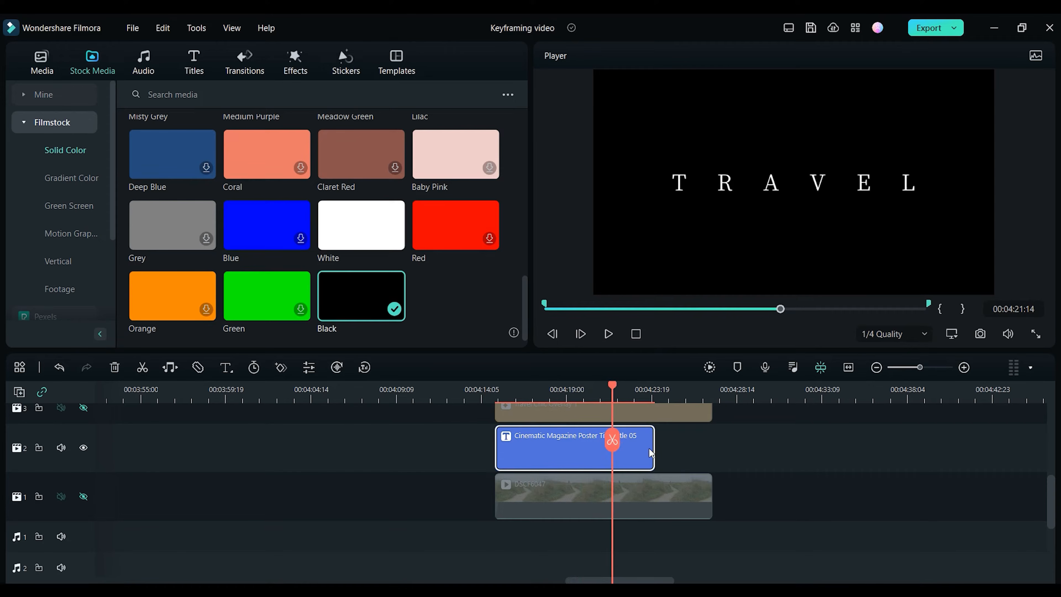
click(528, 387)
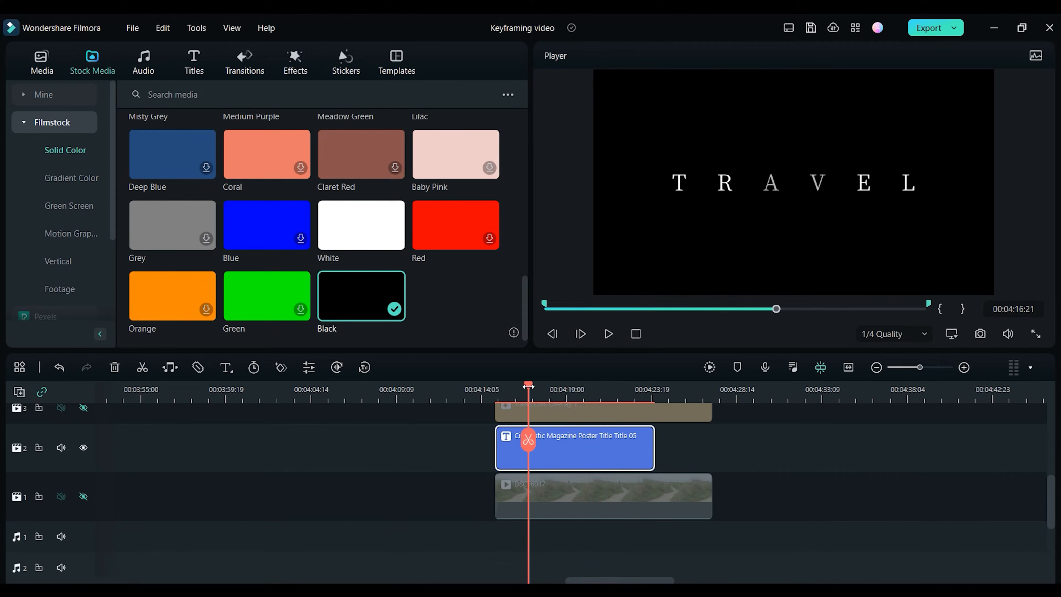
click(281, 367)
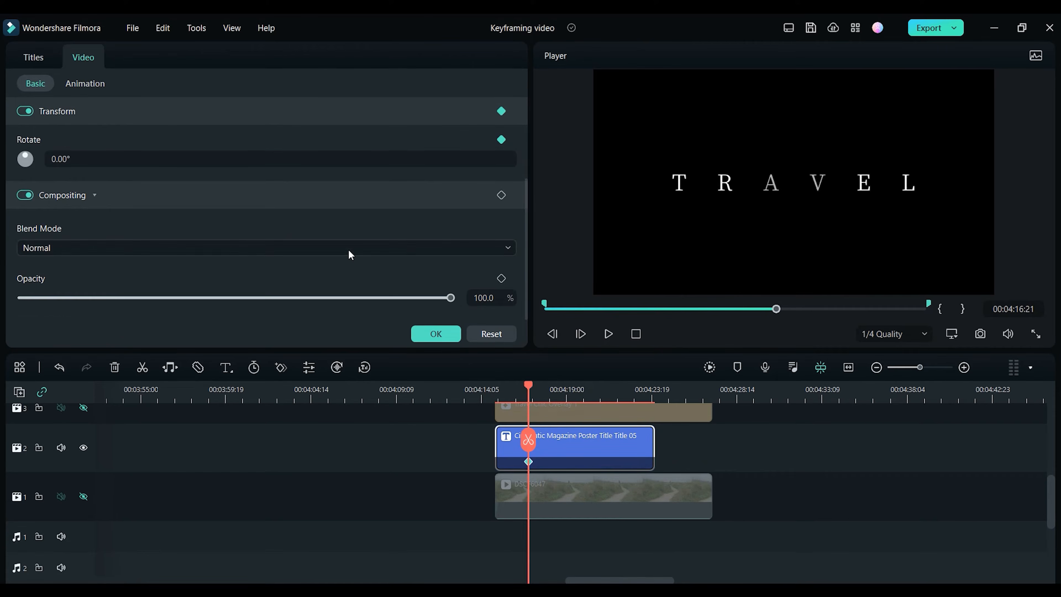
scroll(350, 255, up, 3)
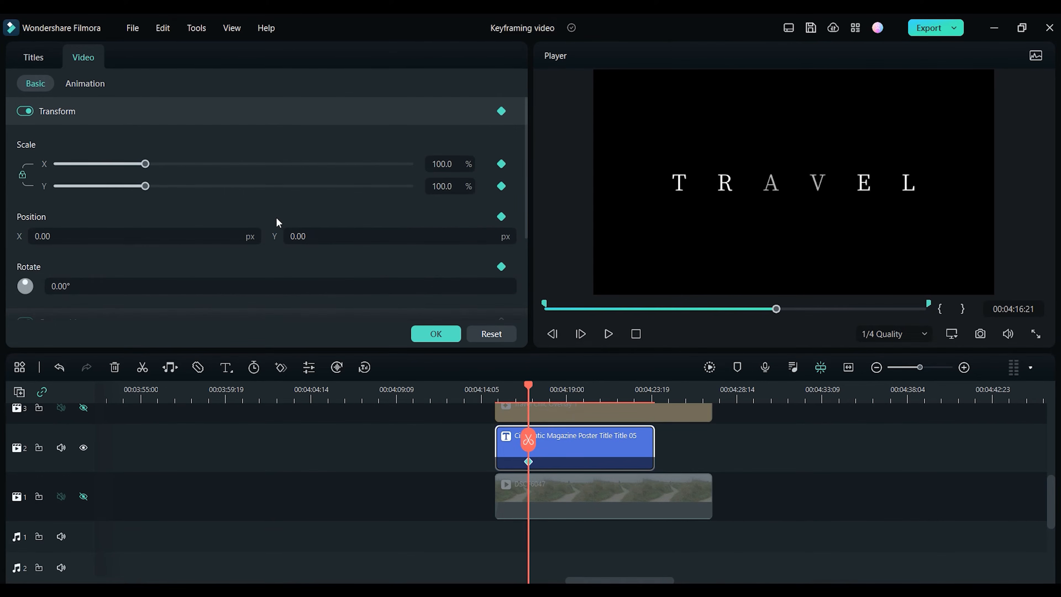
click(514, 393)
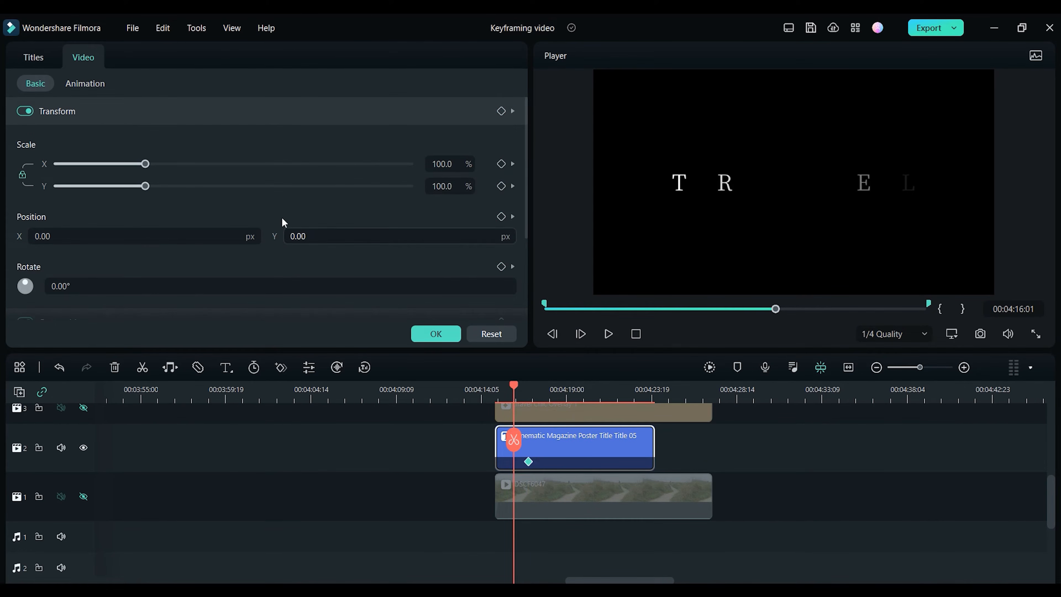
drag(146, 167, 142, 166)
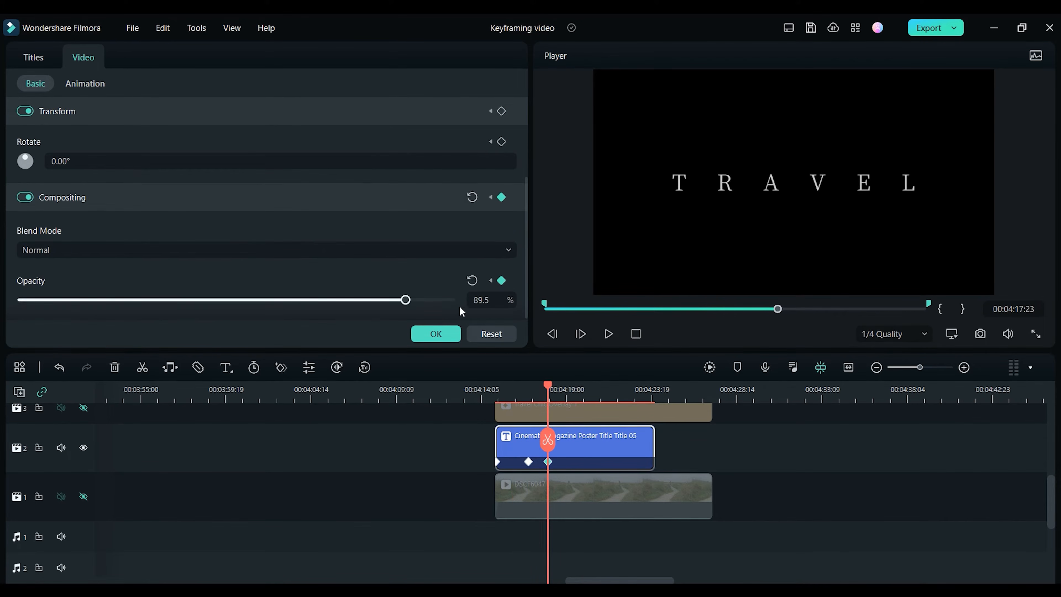
Step: Keyframe the title's opacity down to 0% near its end and reposition the opacity keyframes
drag(462, 308, 548, 370)
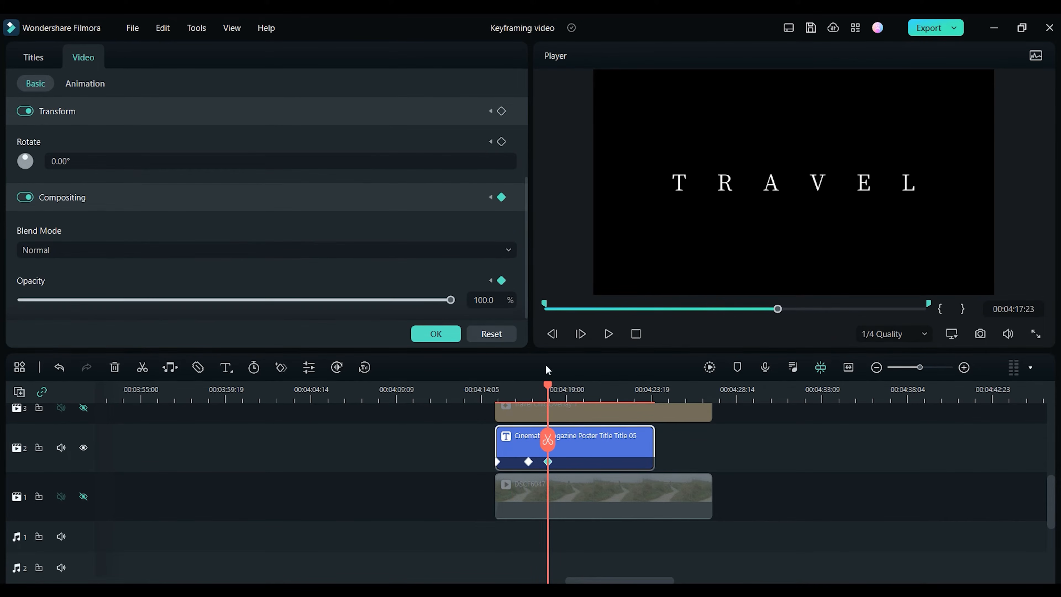
click(580, 398)
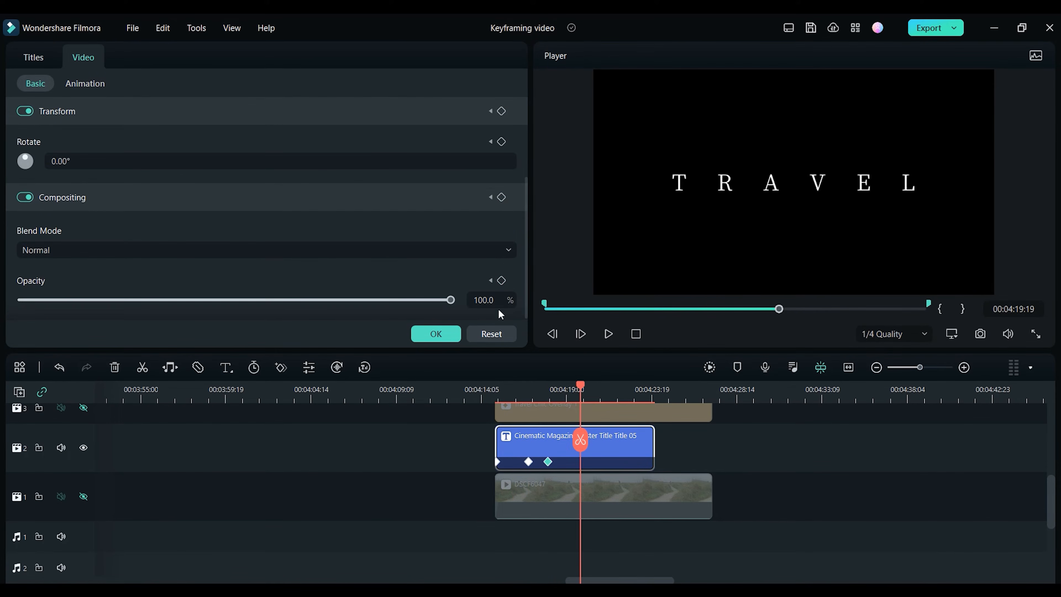
click(645, 393)
drag(450, 300, 21, 300)
drag(659, 463, 658, 462)
drag(548, 463, 585, 464)
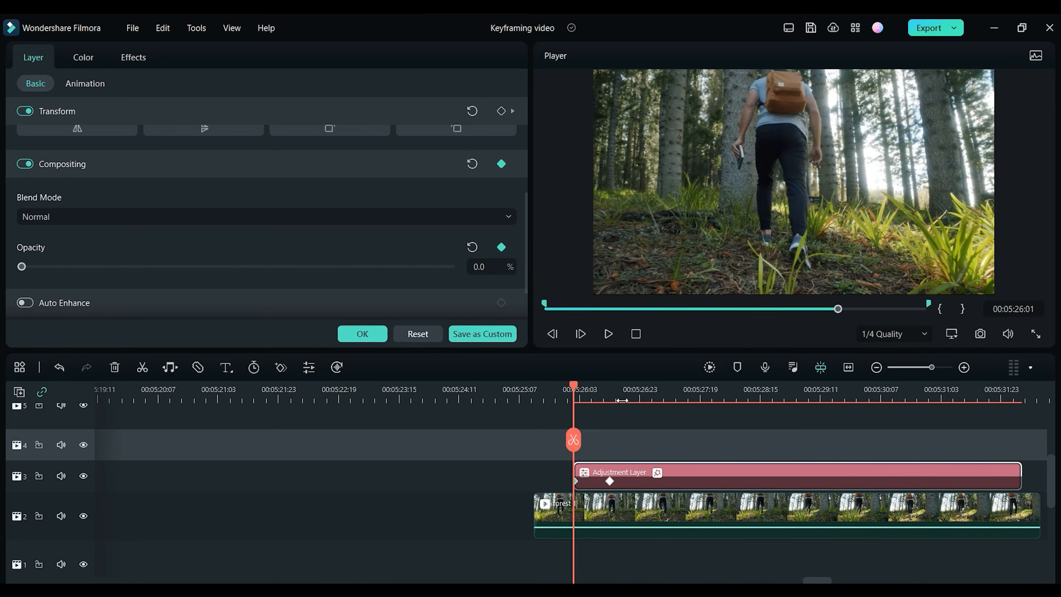
Step: Keyframe the adjustment layer's opacity to varying values at many points for a flicker ending at 0%, and play it back
click(500, 250)
click(649, 399)
drag(22, 267, 279, 267)
click(667, 399)
click(687, 400)
click(703, 401)
drag(159, 268, 126, 266)
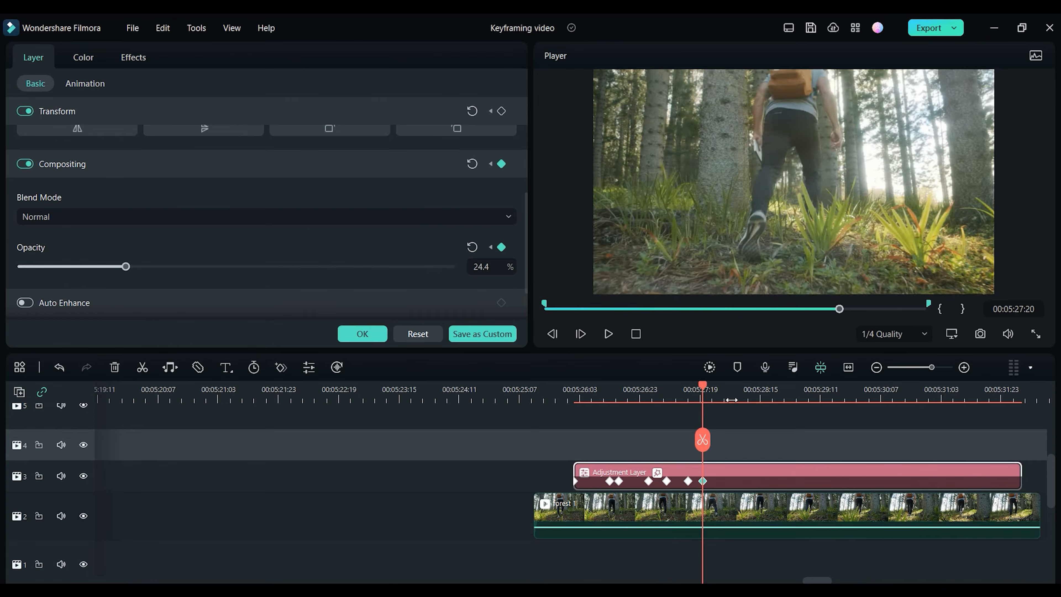
click(733, 401)
click(373, 268)
click(742, 400)
click(20, 267)
click(769, 401)
click(316, 267)
click(778, 399)
click(95, 267)
click(802, 399)
click(377, 267)
click(815, 399)
click(155, 268)
click(824, 399)
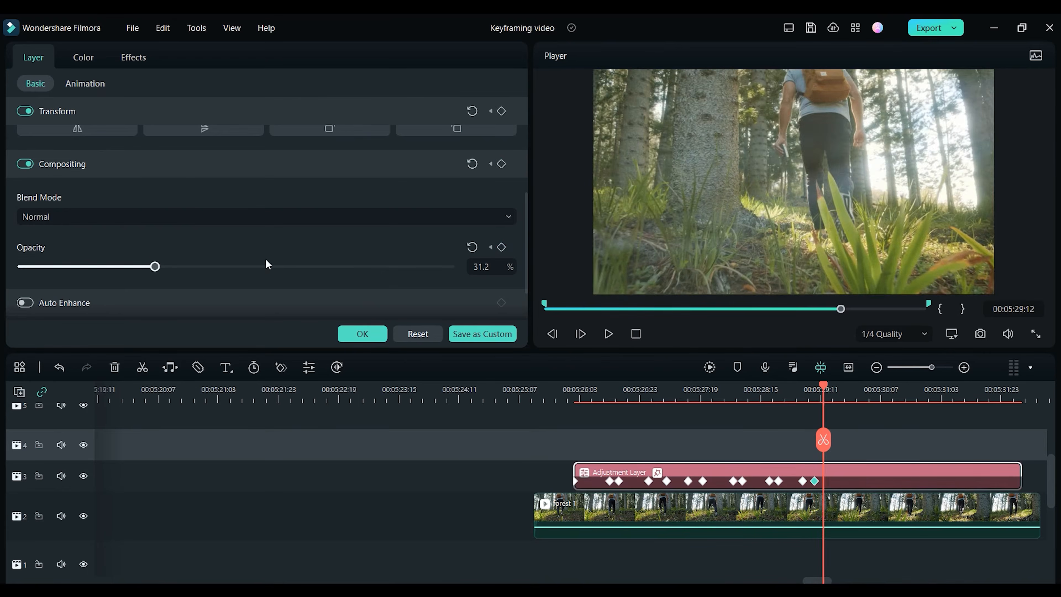
click(377, 267)
click(850, 399)
click(79, 267)
click(868, 399)
click(237, 267)
click(905, 399)
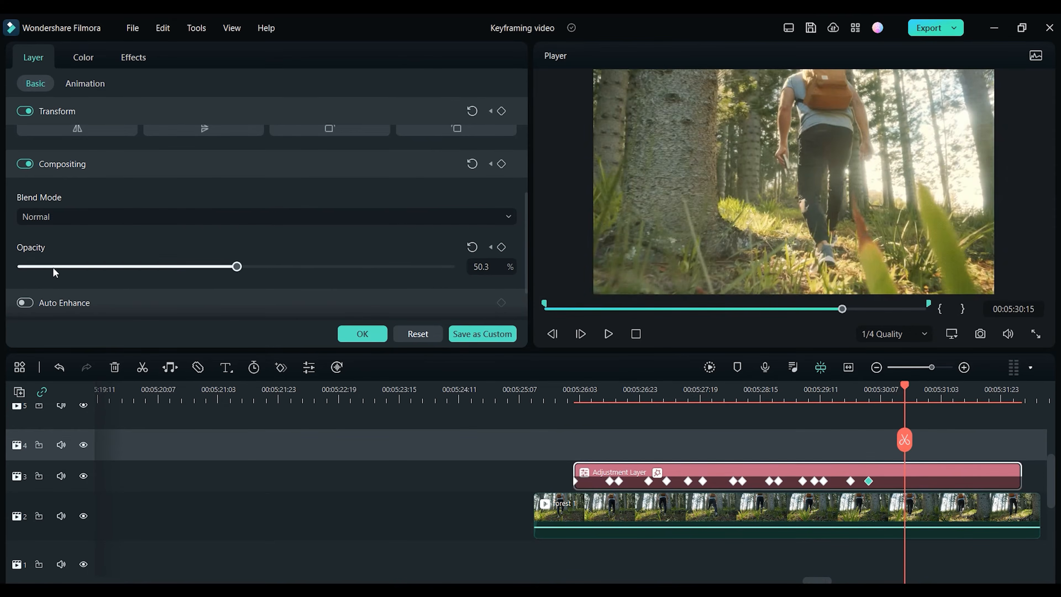
click(40, 268)
click(923, 399)
click(157, 268)
click(959, 399)
click(47, 267)
click(989, 399)
click(333, 267)
click(1001, 399)
drag(37, 268, 19, 268)
drag(1002, 482, 1019, 481)
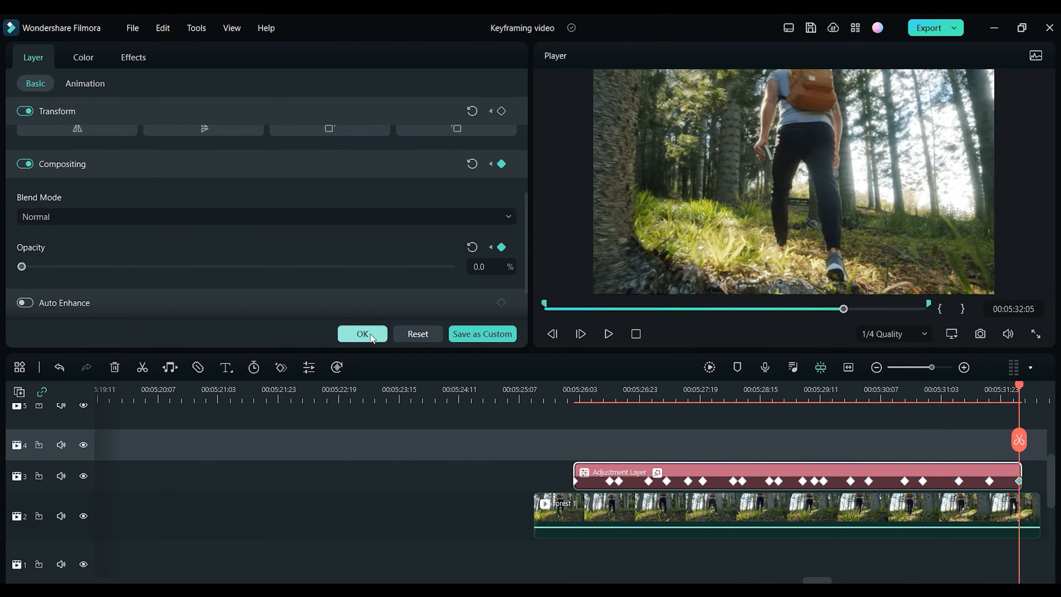
click(370, 334)
click(529, 398)
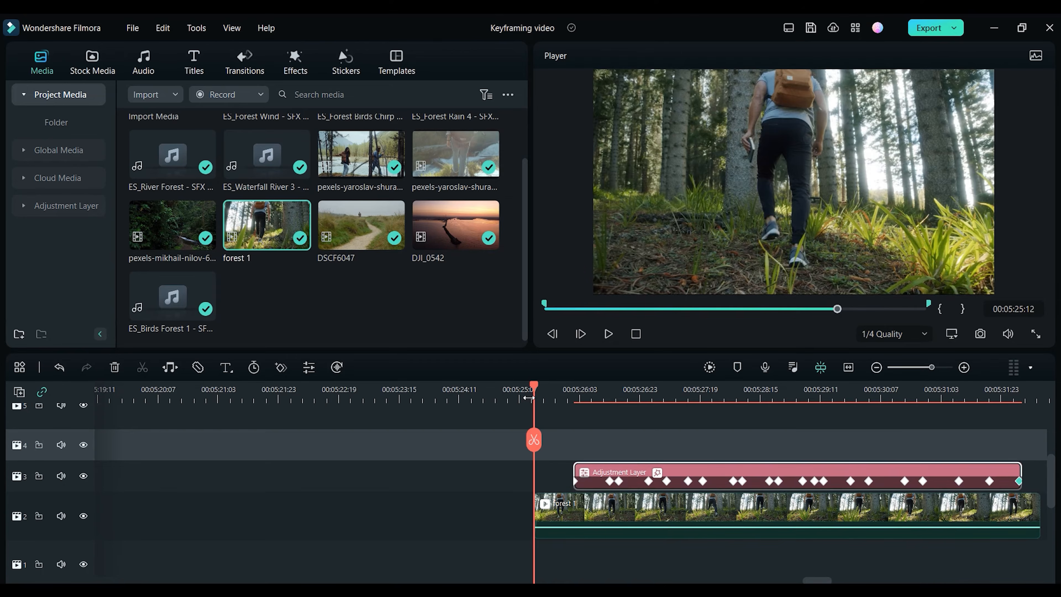
key(space)
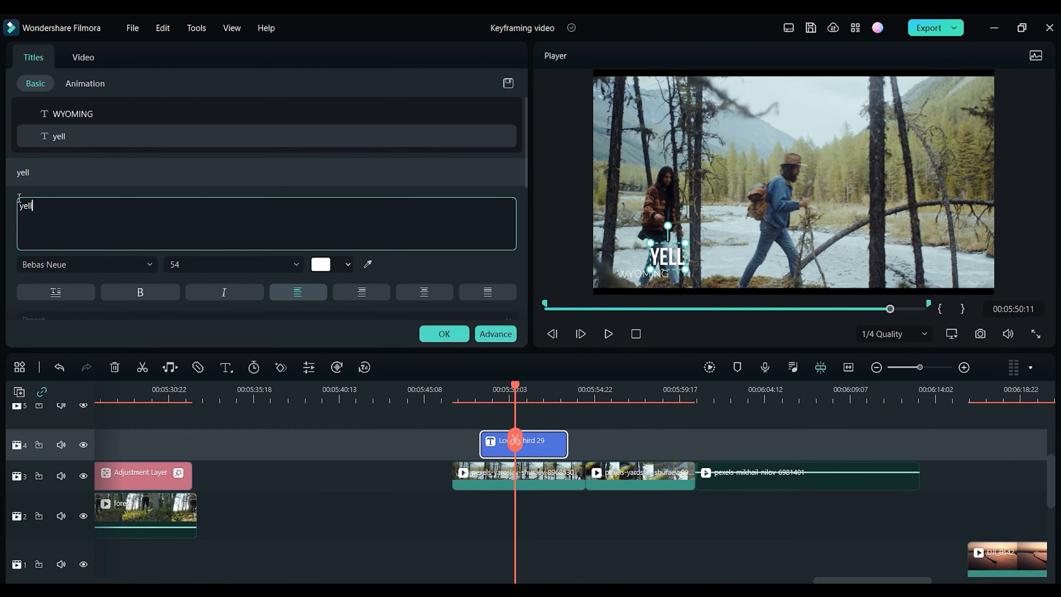
Step: Change the lower third's main title text to yellowstone and confirm the title edits
text(owstone)
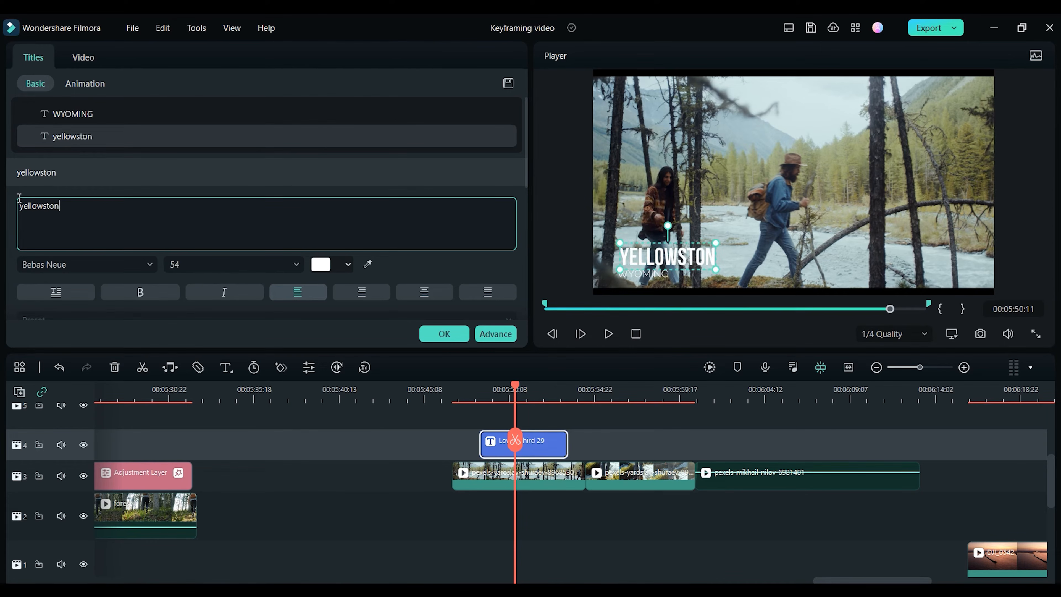
click(89, 118)
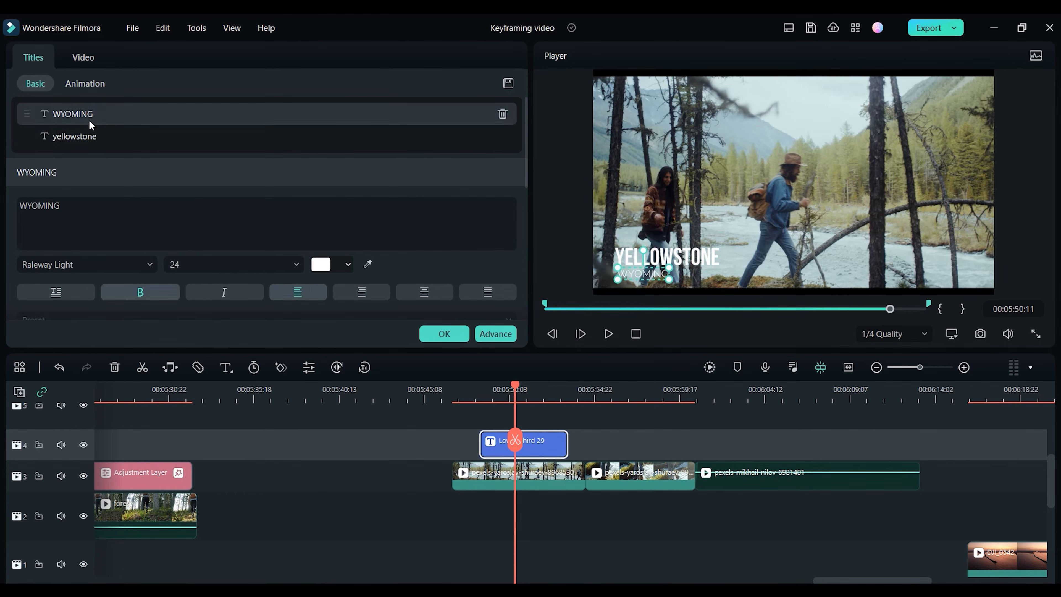
click(423, 336)
Step: Step through and play back the lower third's animation
click(610, 449)
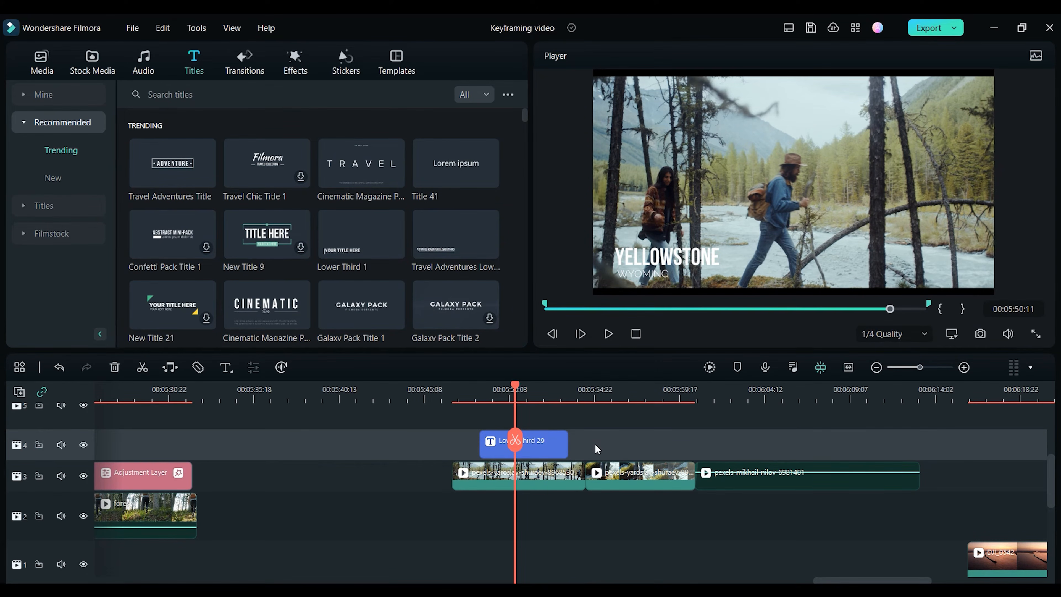
key(Up)
key(Right)
key(Right)
key(Right)
key(Right)
key(space)
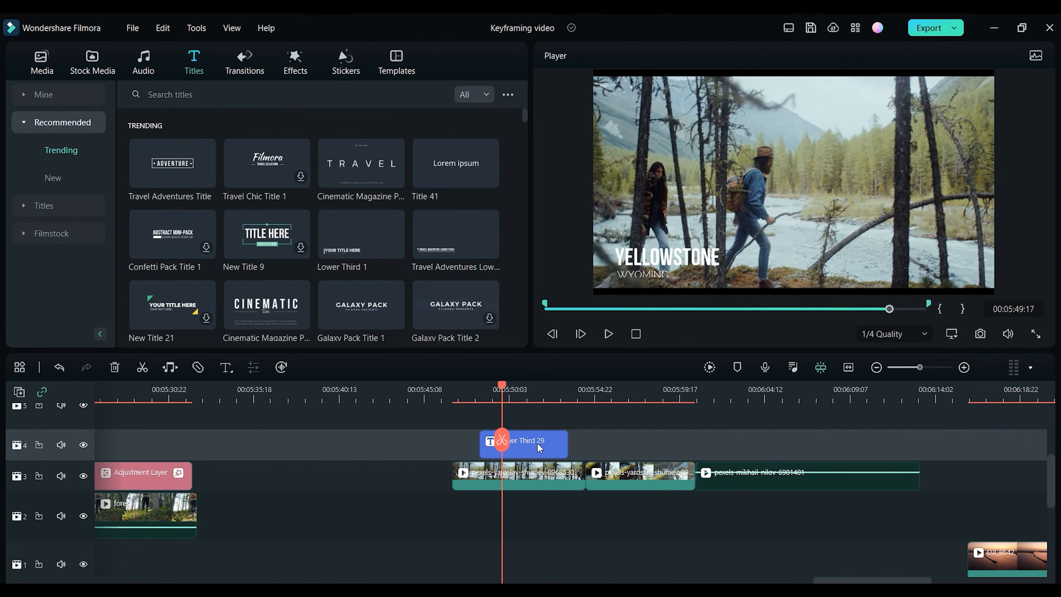
Step: Set the lower third's Position X to -2000 px at about 00:05:52:09 so it slides out
click(540, 448)
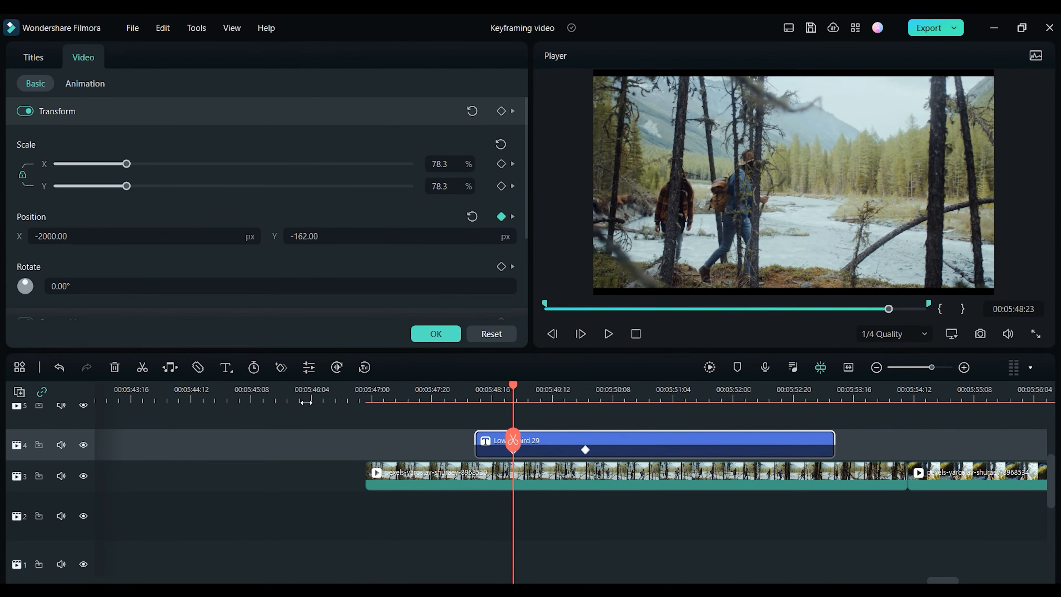
click(676, 403)
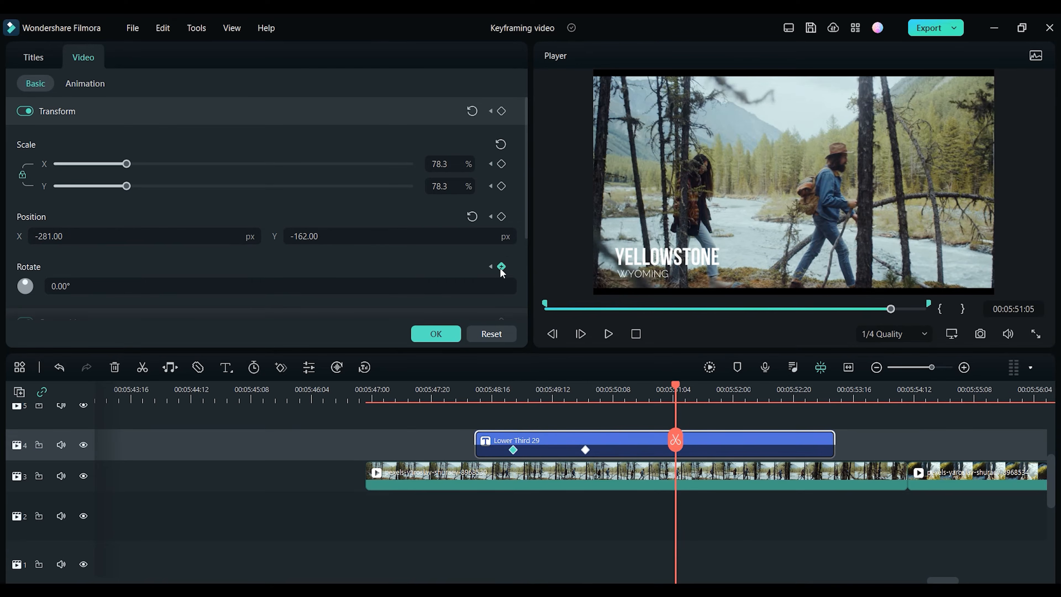
click(759, 399)
click(163, 239)
text(-2000)
key(Return)
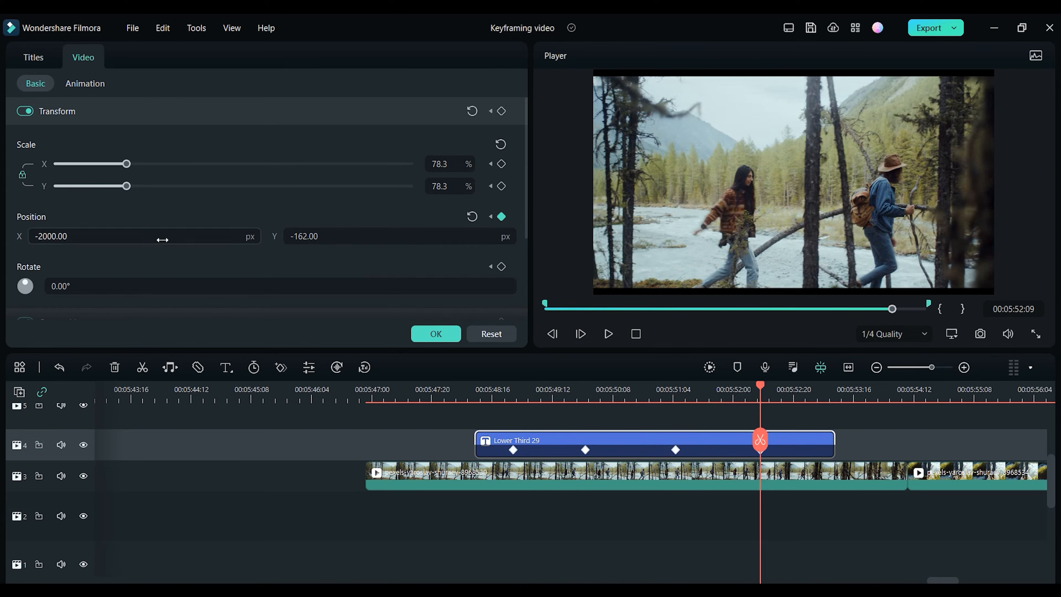
Step: Hide video track 3 and play back the lower third's slide animation
click(83, 476)
click(475, 391)
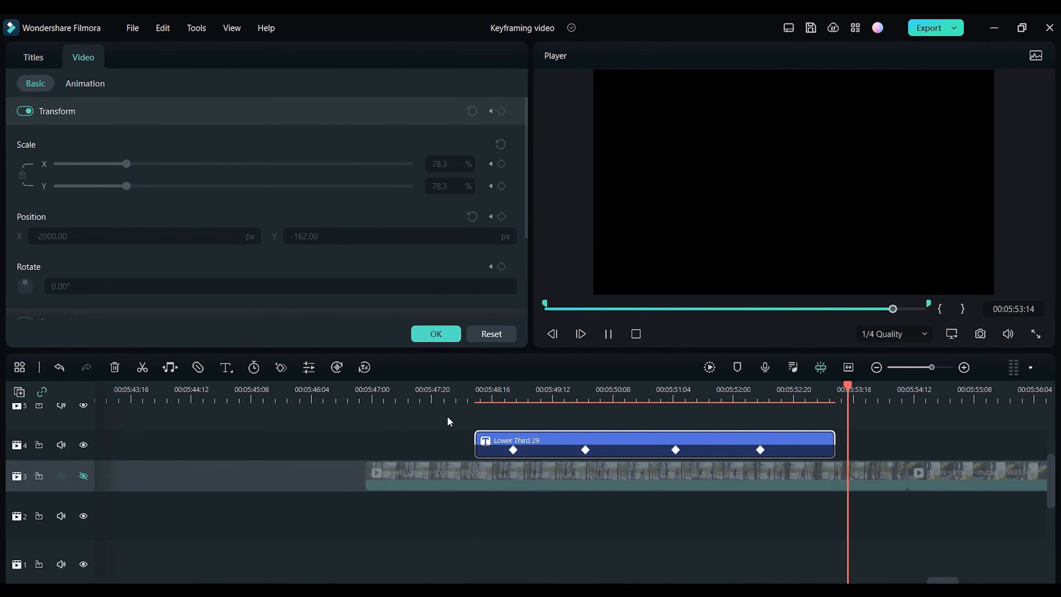
click(489, 391)
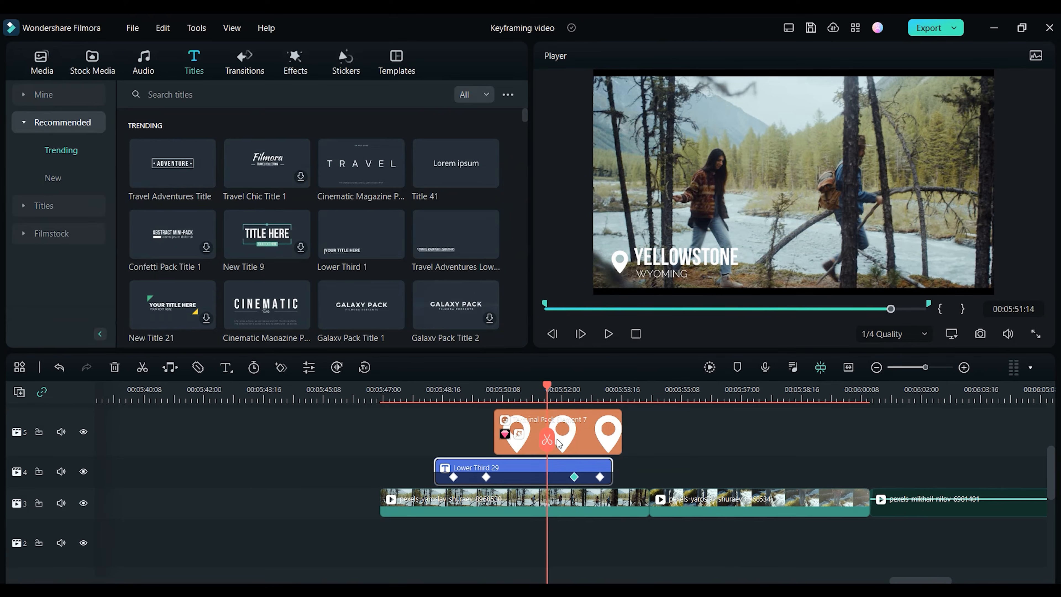
Step: Keyframe the location pin element's scale from 0% at its start so it pops in, and edit its rotation
click(569, 439)
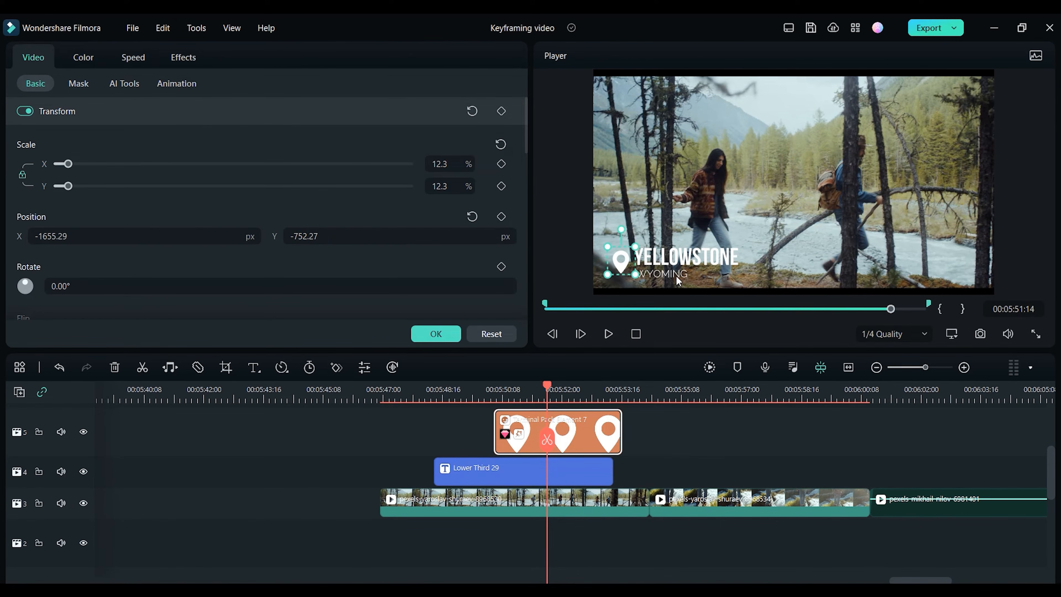
key(Right)
key(Right)
key(Left)
click(456, 341)
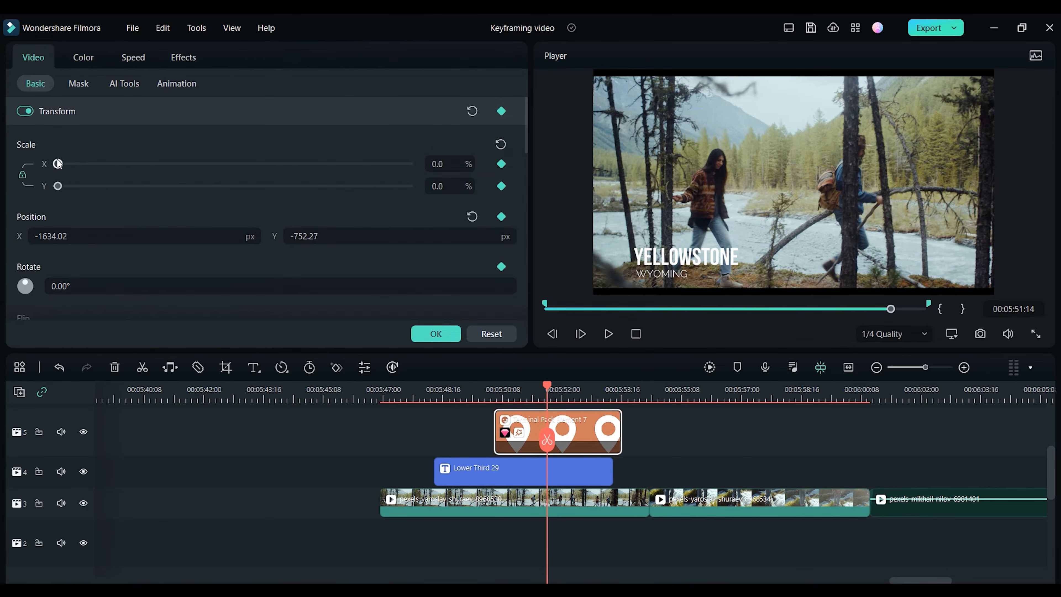
double_click(344, 288)
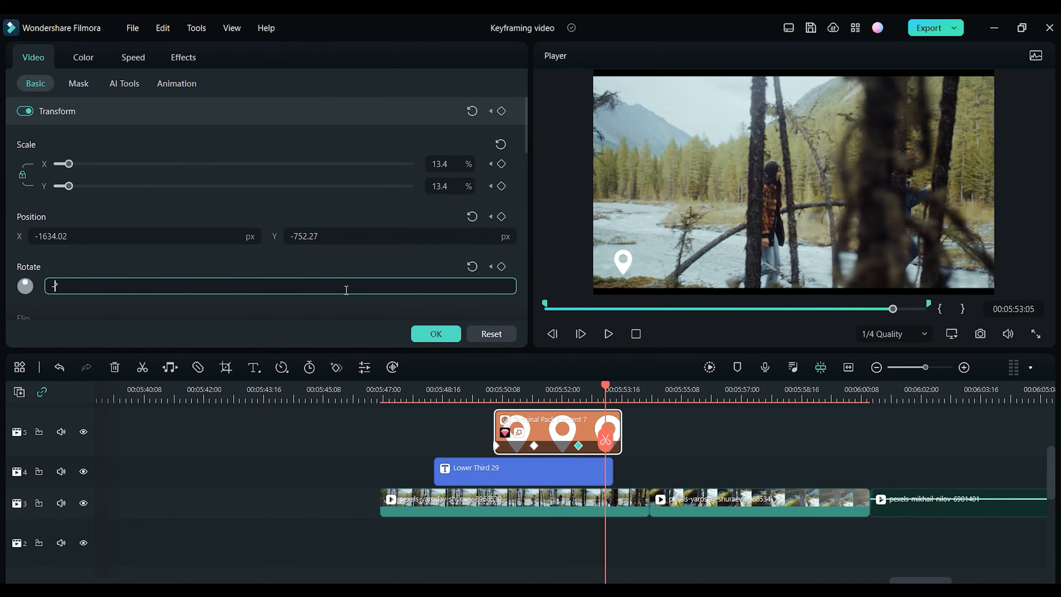
key(Return)
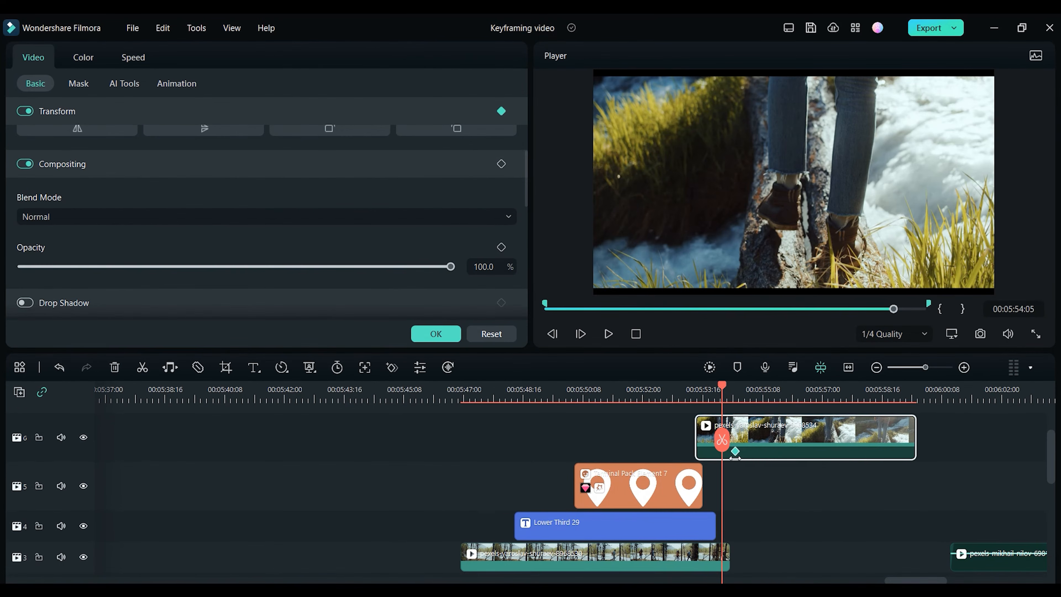
Step: Set the overlay clip's opacity to 11.5% at its start so it fades in
click(706, 392)
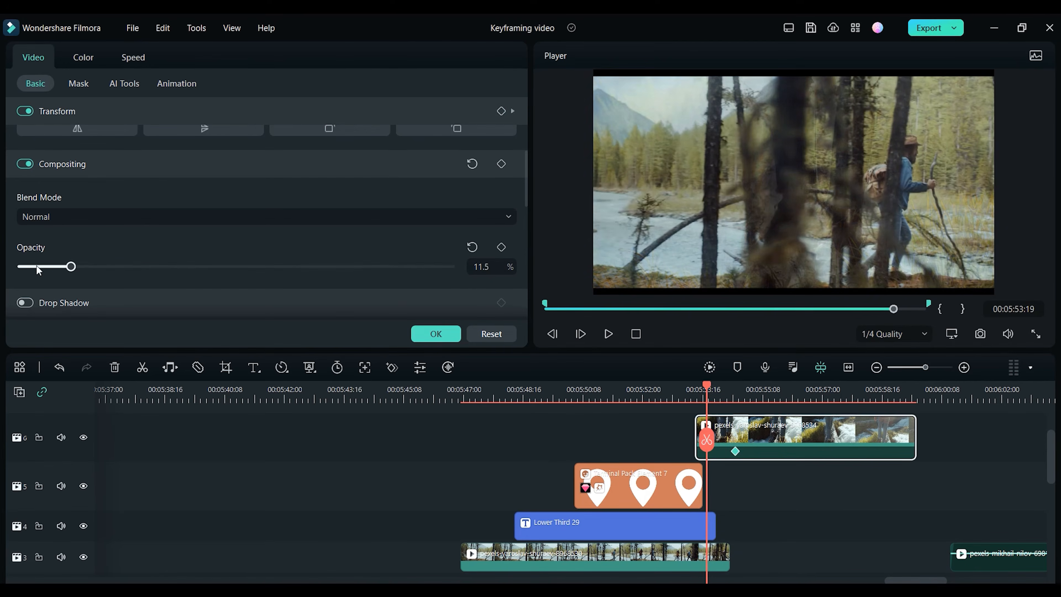
click(673, 389)
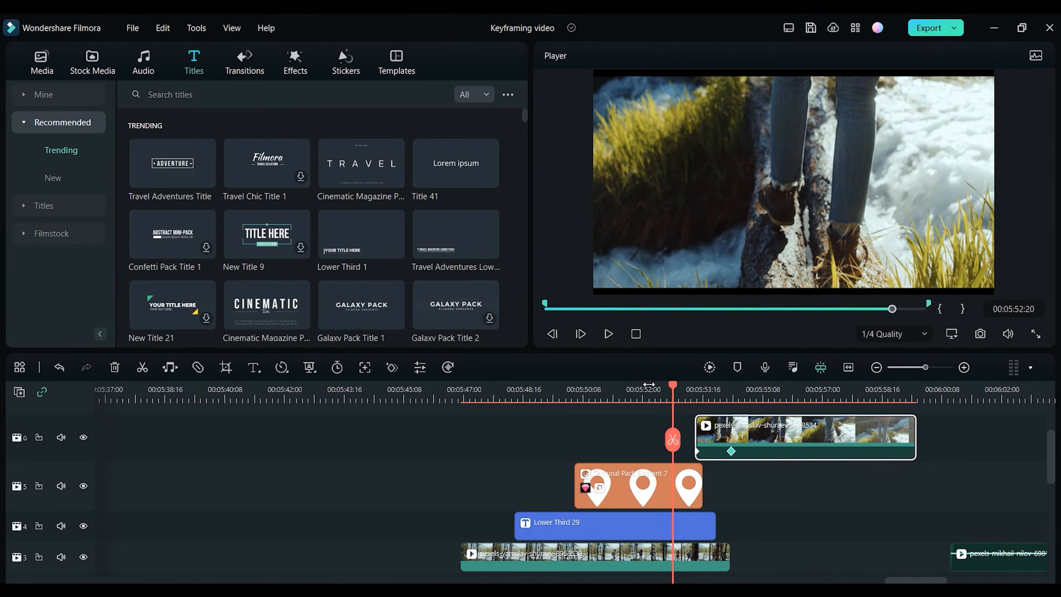
click(648, 384)
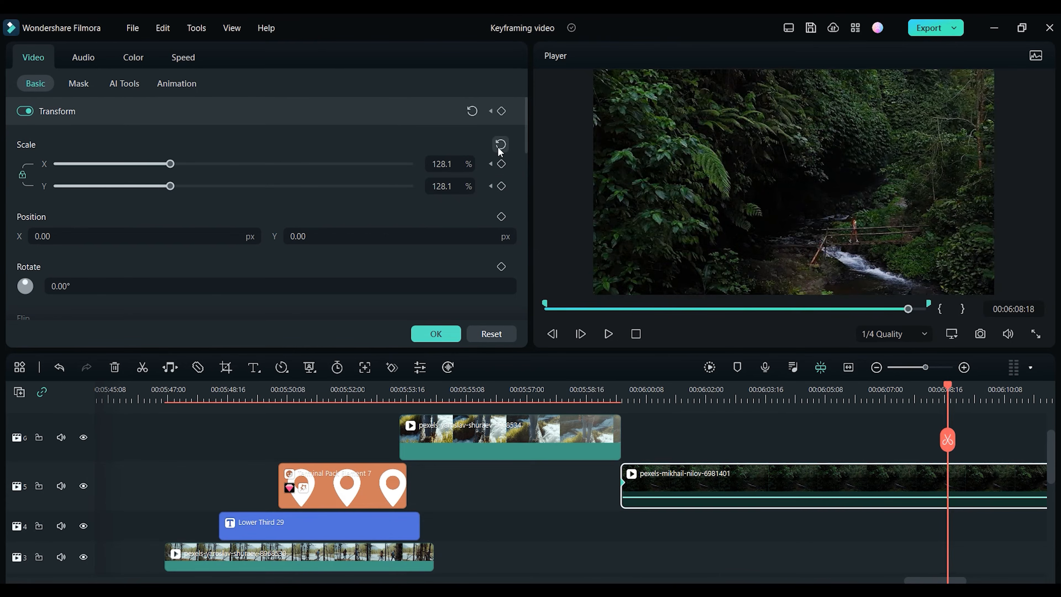
Step: Reset the forest clip's scale
click(500, 145)
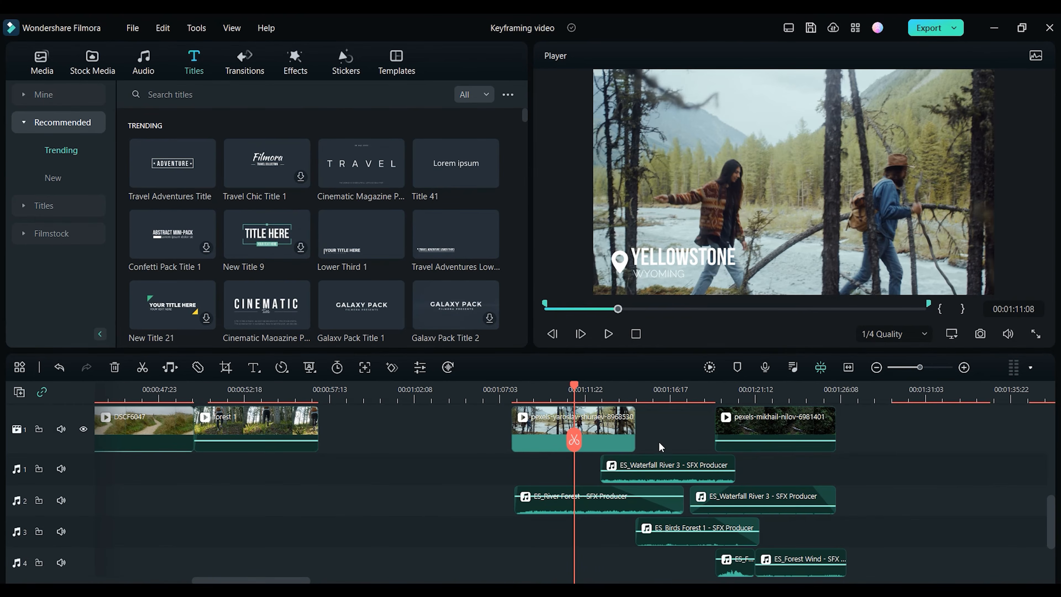
Step: Add fade-in and fade-out to the waterfall audio clips using their fade handles
click(626, 395)
click(964, 372)
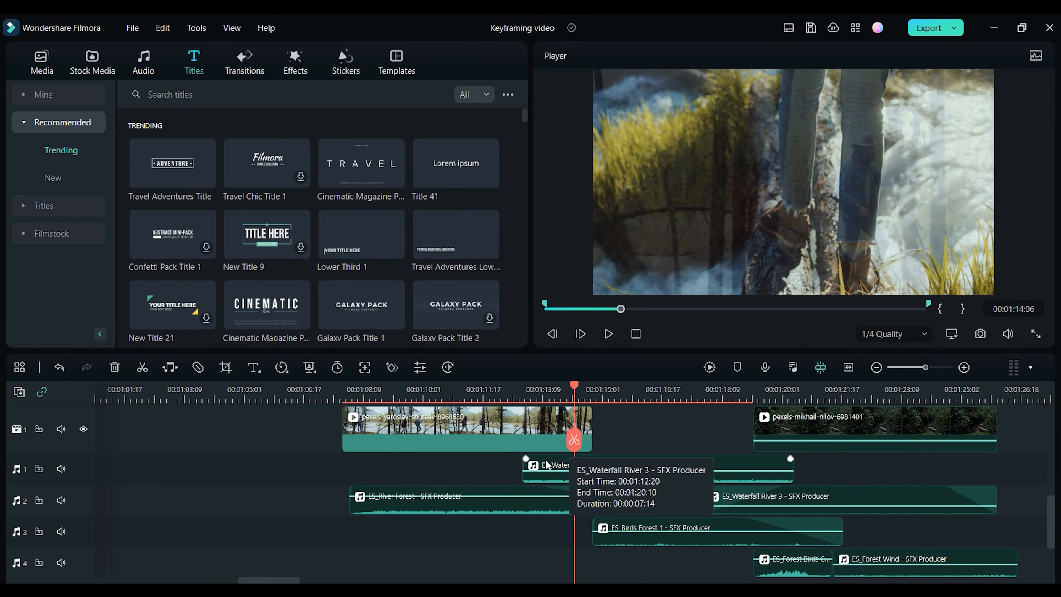
drag(533, 463, 593, 458)
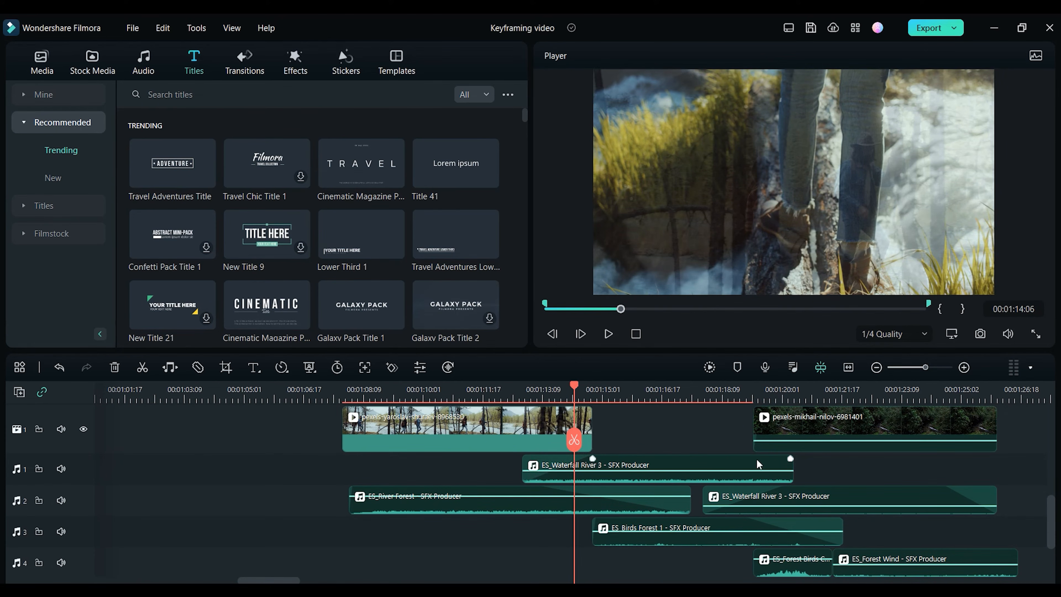
drag(789, 458, 736, 458)
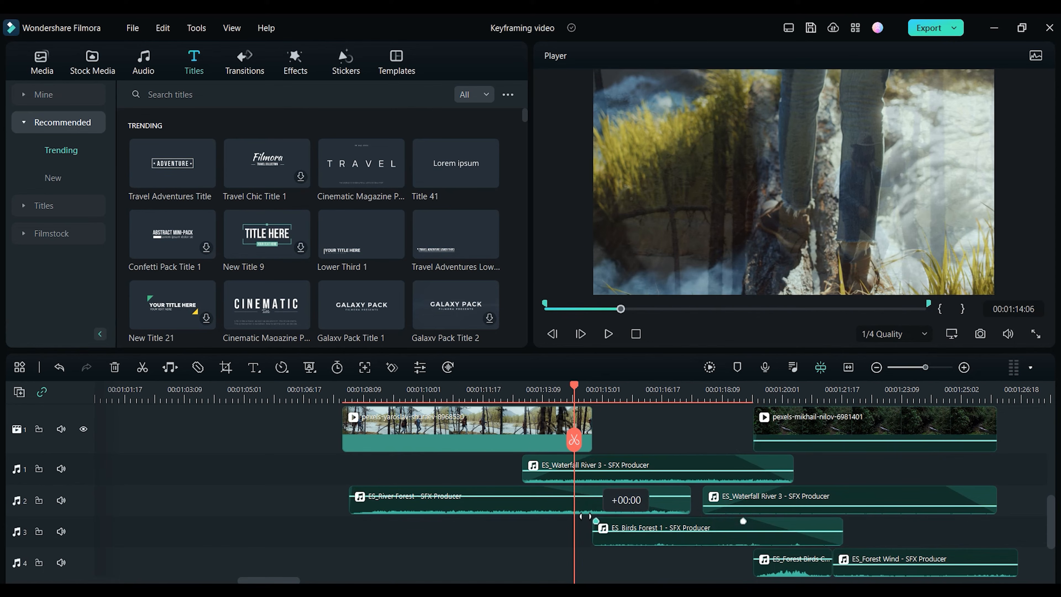
drag(916, 488, 888, 493)
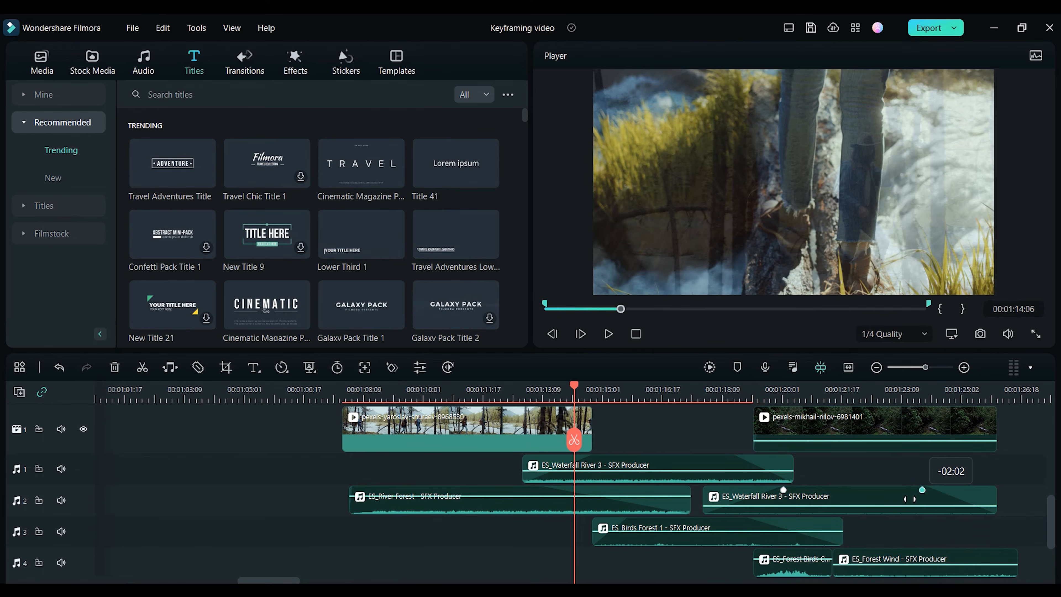